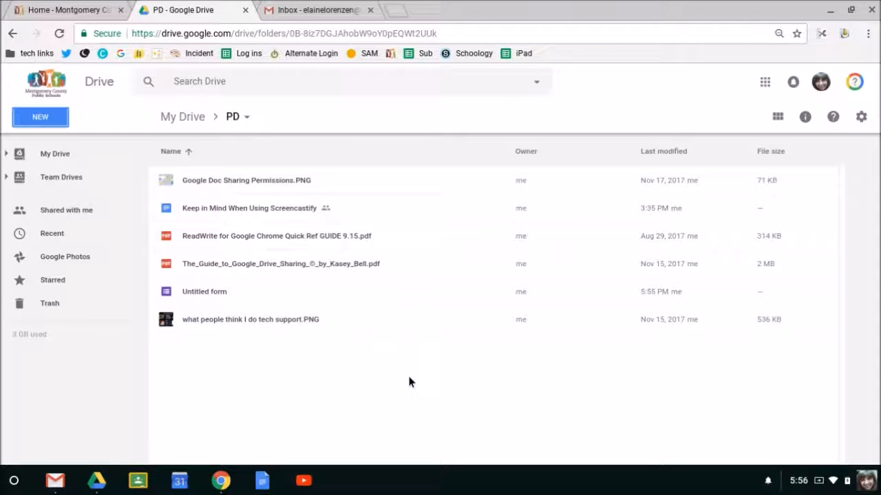
Create a new blank Google Form in the PD folder
click(40, 118)
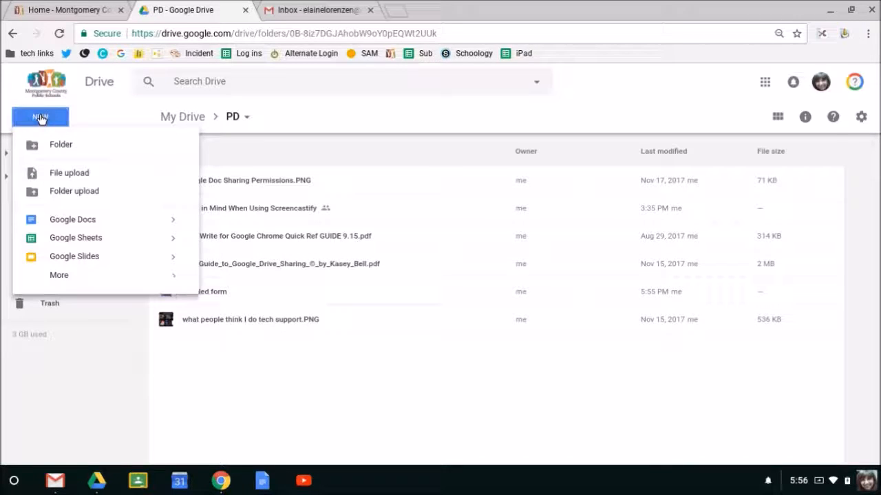
mouse_move(83, 279)
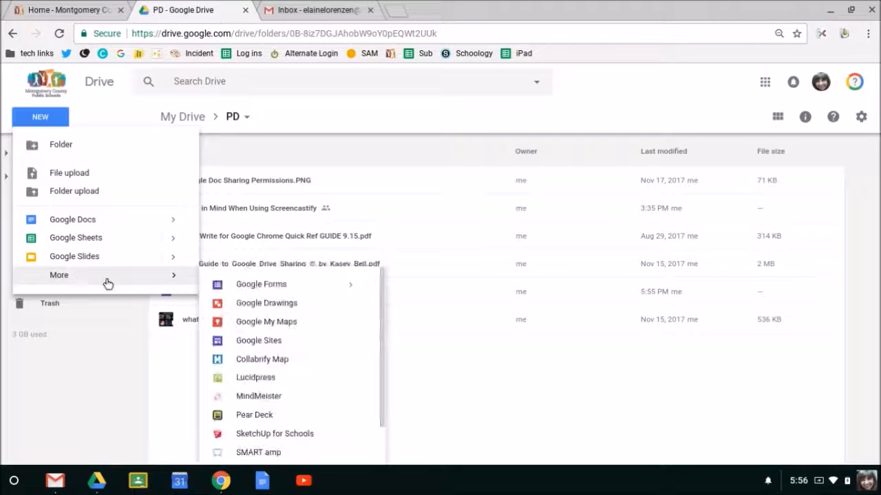
click(242, 286)
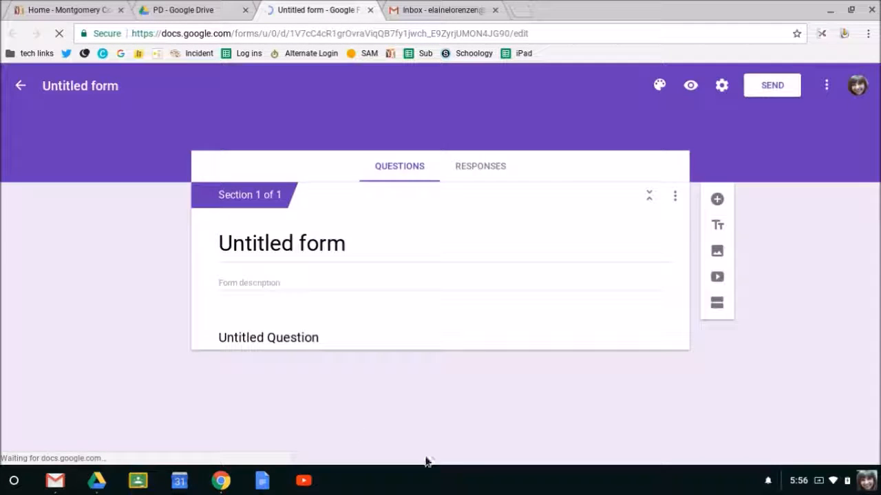
Title the form "Test 1" in both its file name and heading, and clear the stray letter from the first question
click(86, 87)
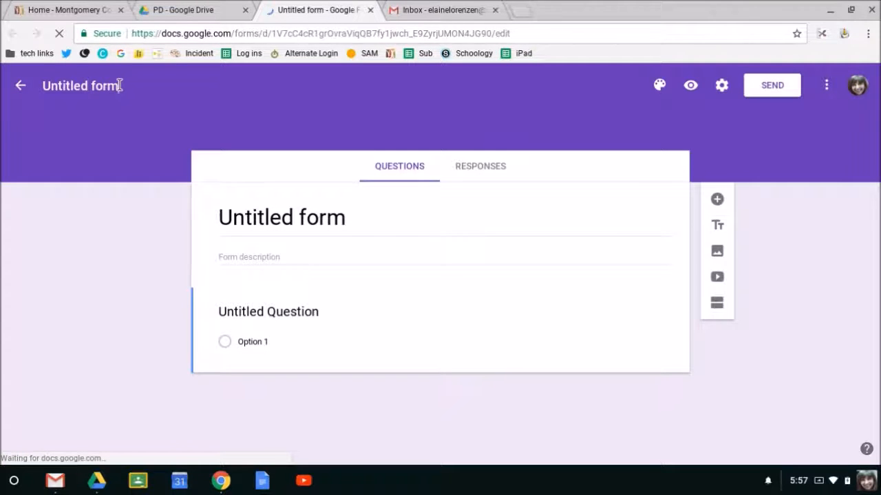
click(120, 85)
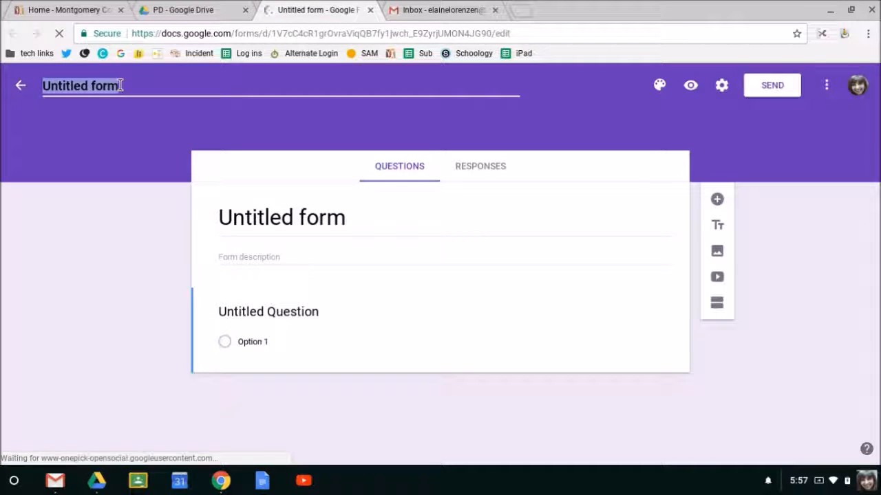
text(Tes)
click(268, 311)
text(t)
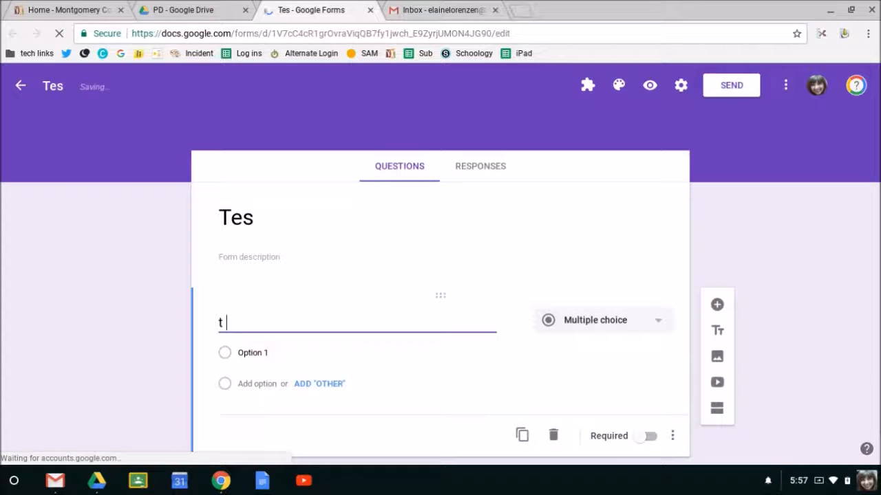
click(74, 86)
text(t )
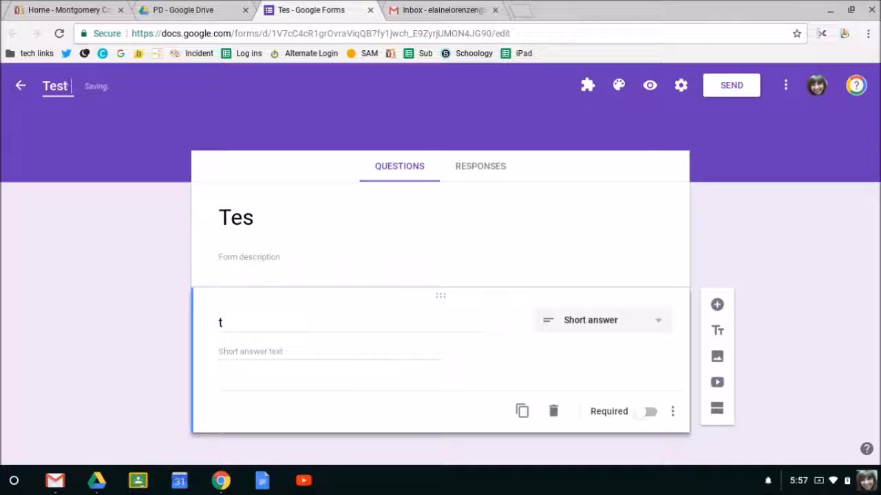
text(1)
click(281, 217)
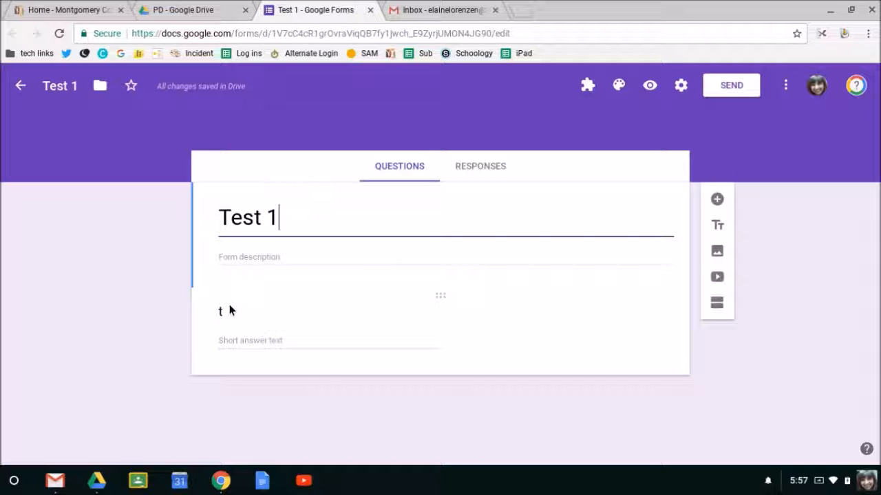
click(248, 319)
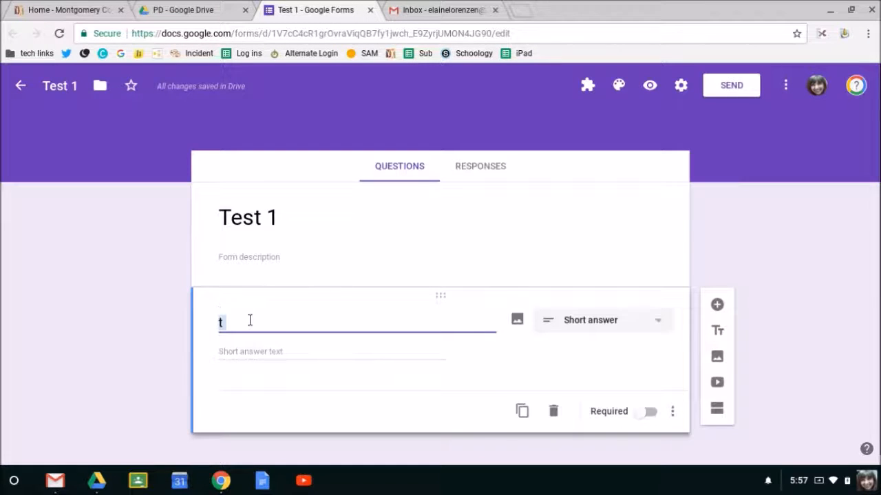
key(BackSpace)
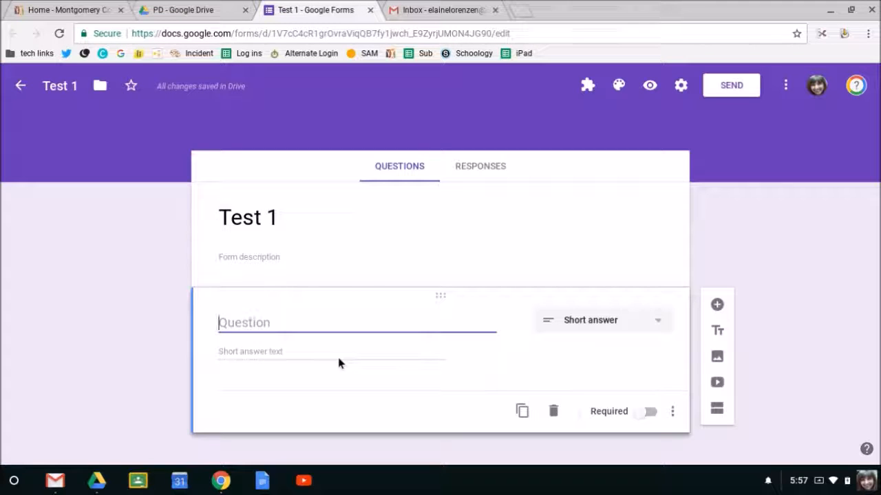
click(785, 86)
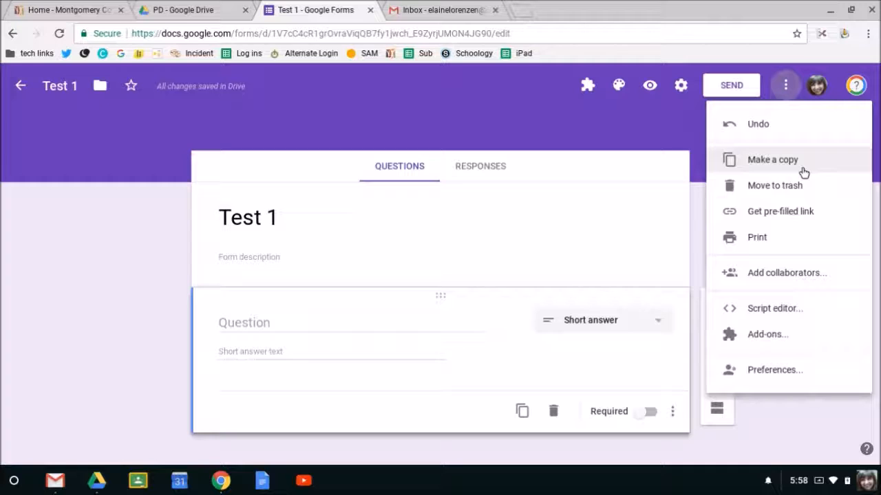
click(667, 112)
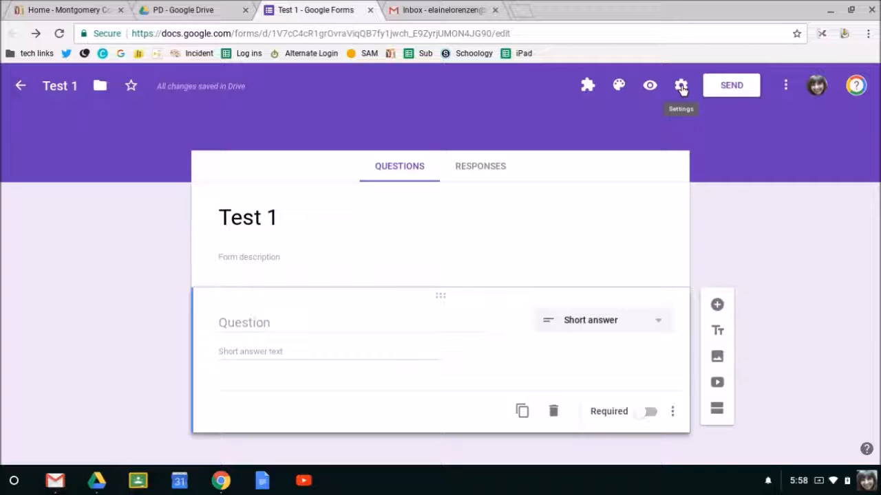
In the form's general settings, enable collecting email addresses and remove the restriction to Montgomery County Public Schools users
click(681, 89)
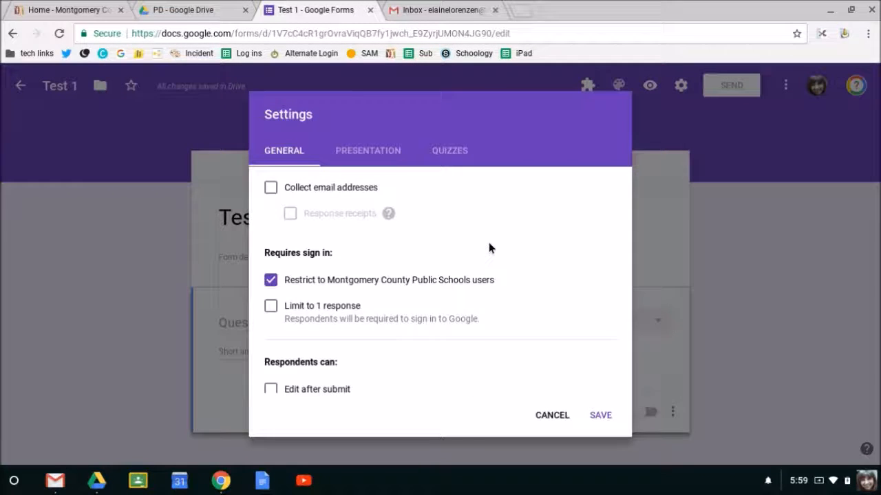
click(270, 189)
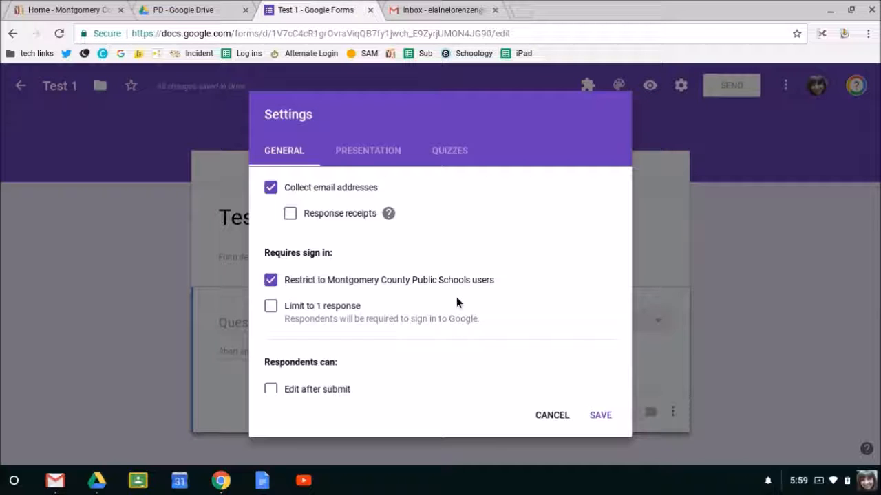
click(271, 282)
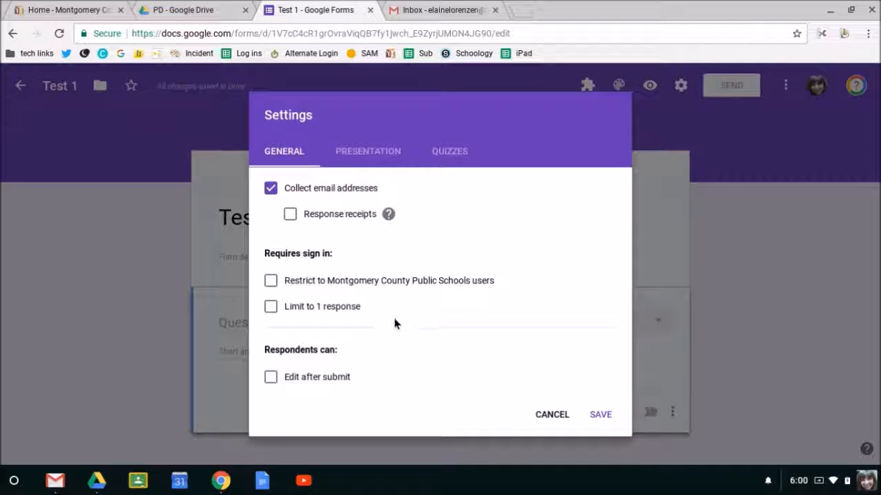
Turn off the link to submit another response, set the confirmation message to "Thanks!" and save the form settings
click(362, 152)
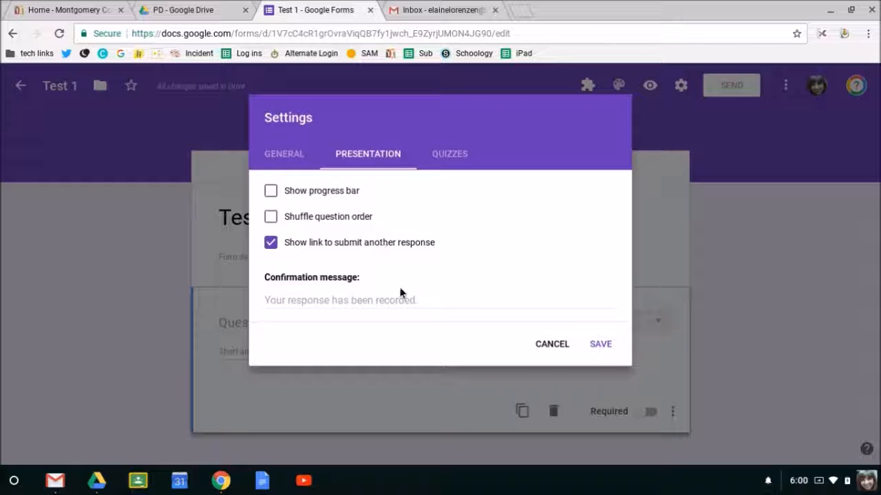
click(271, 244)
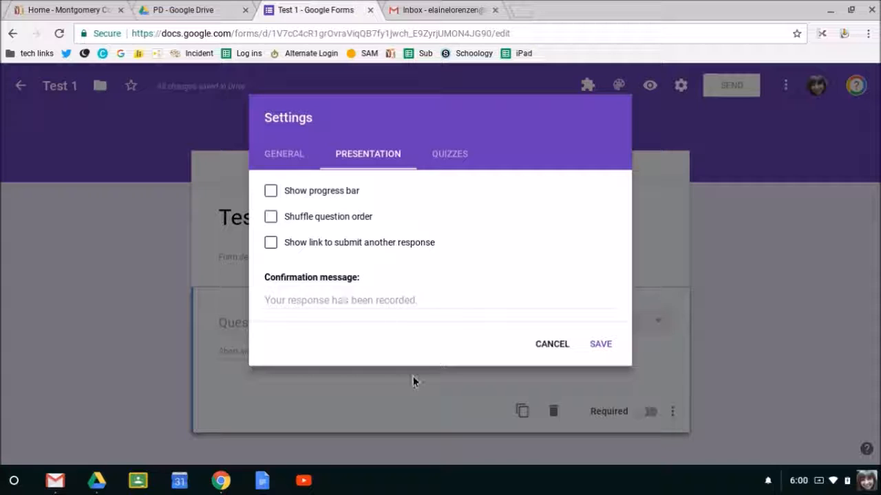
click(378, 300)
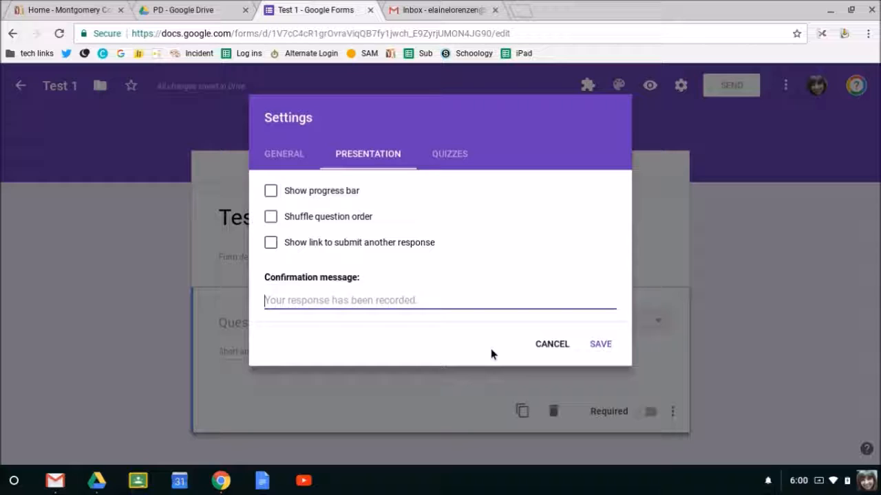
text(Thanks!)
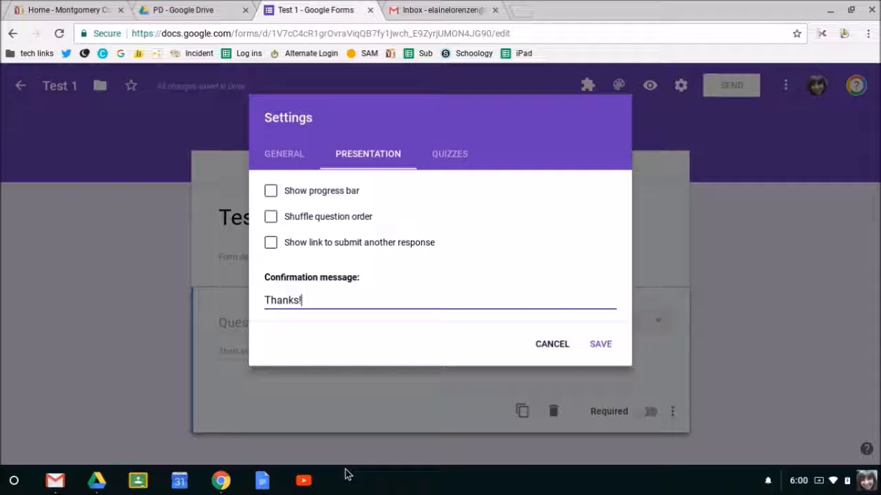
click(609, 349)
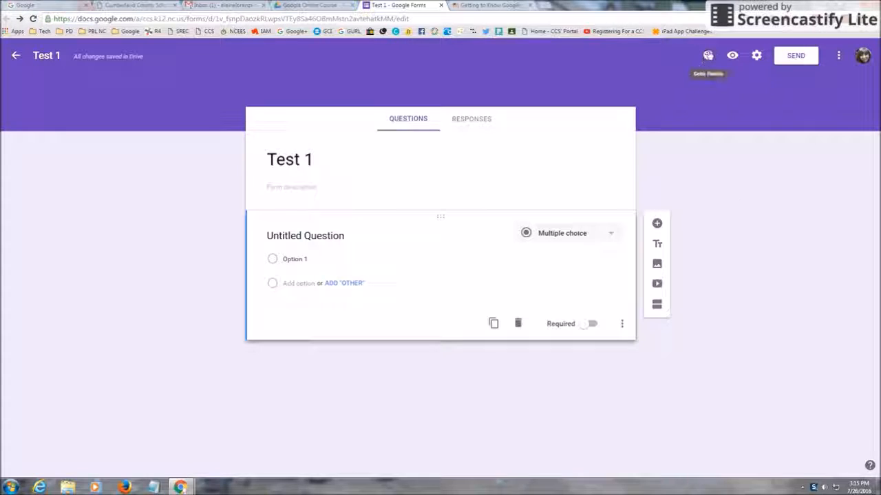
Set the form's theme color to orange
click(707, 56)
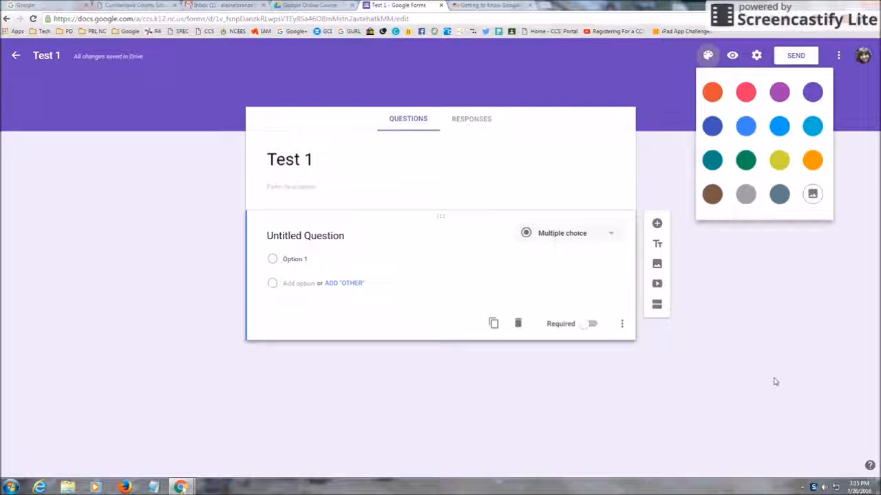
click(812, 161)
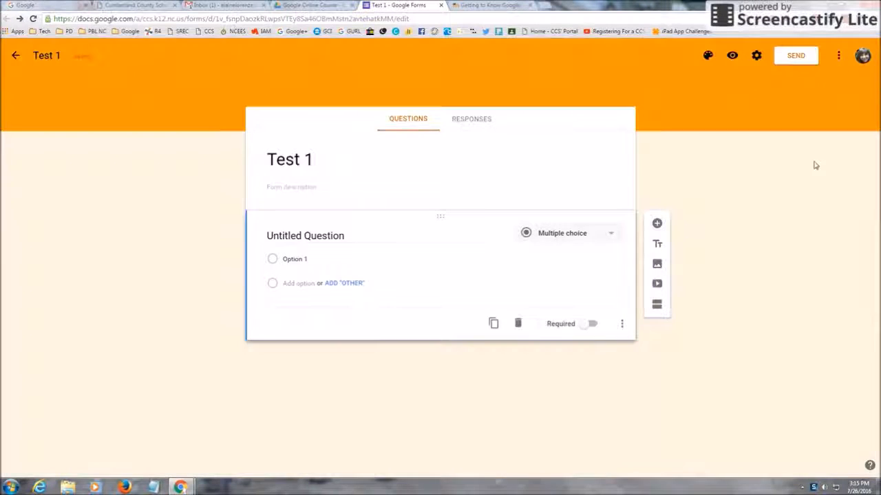
Apply the colorful beakers image from the Work and School themes as the form's header
click(708, 55)
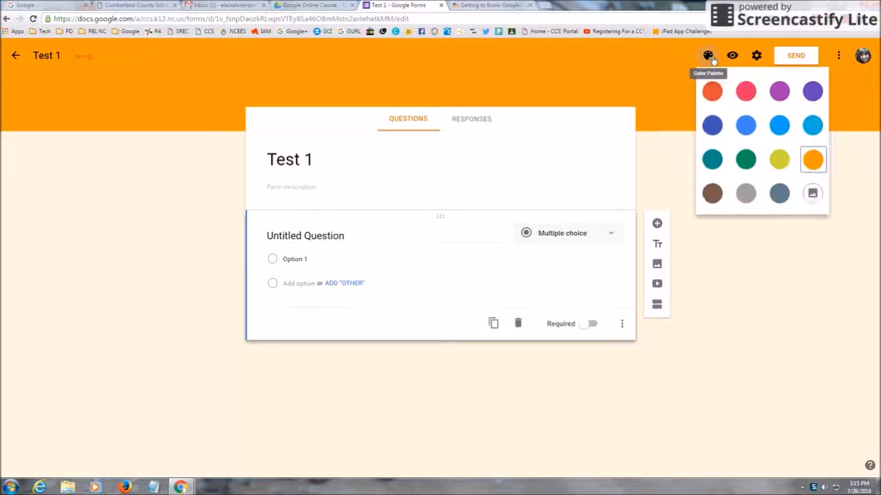
click(812, 193)
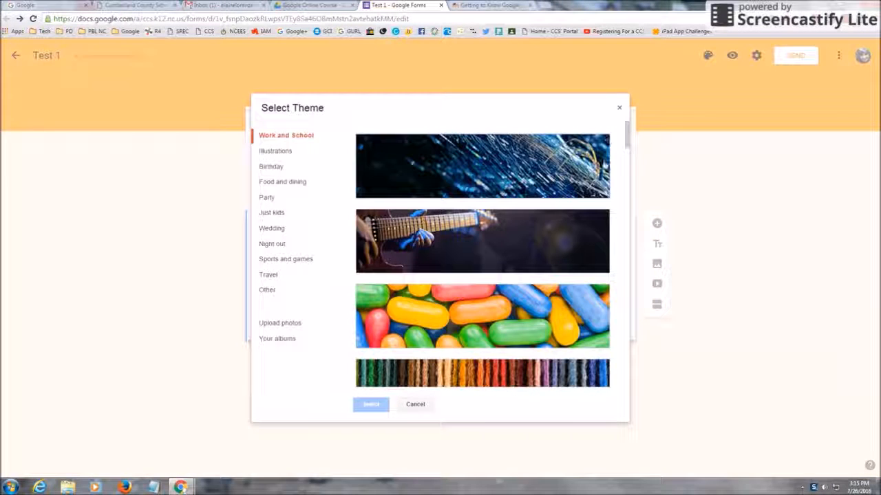
scroll(430, 282, down, 1)
scroll(430, 282, down, 8)
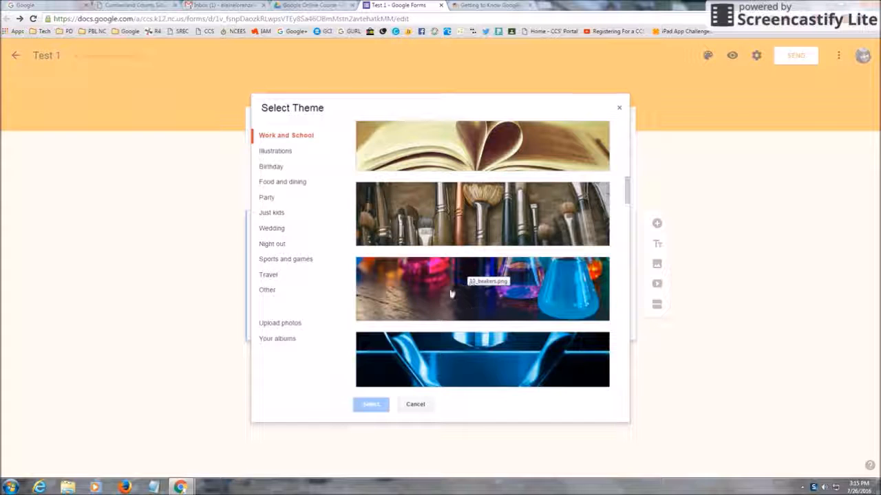
click(444, 291)
click(380, 406)
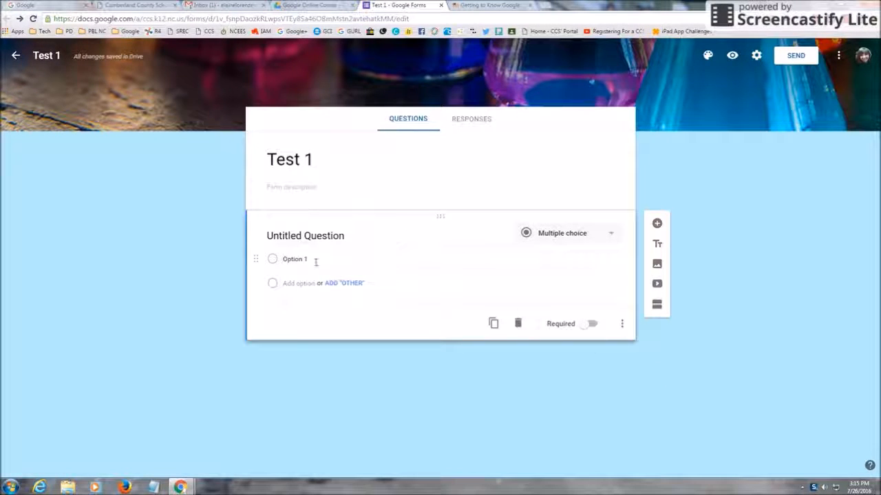
Change the first question to short answer and word it "What is your favorite color?"
click(610, 235)
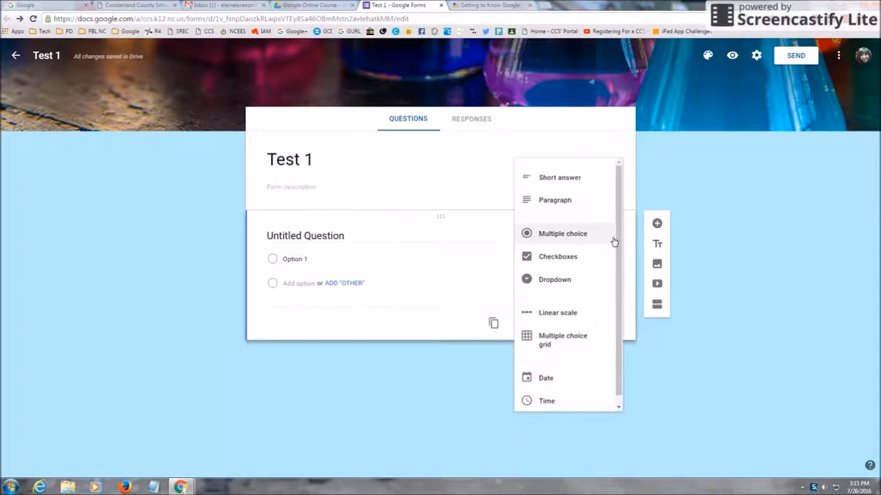
click(574, 178)
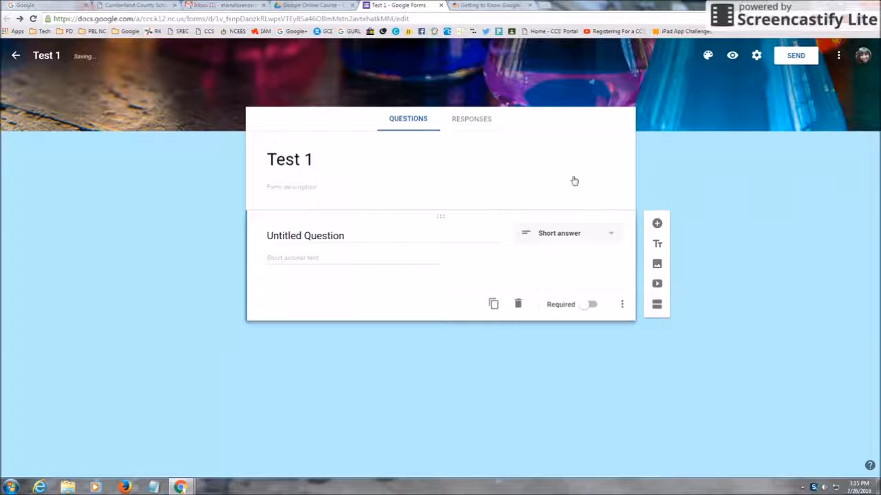
click(318, 235)
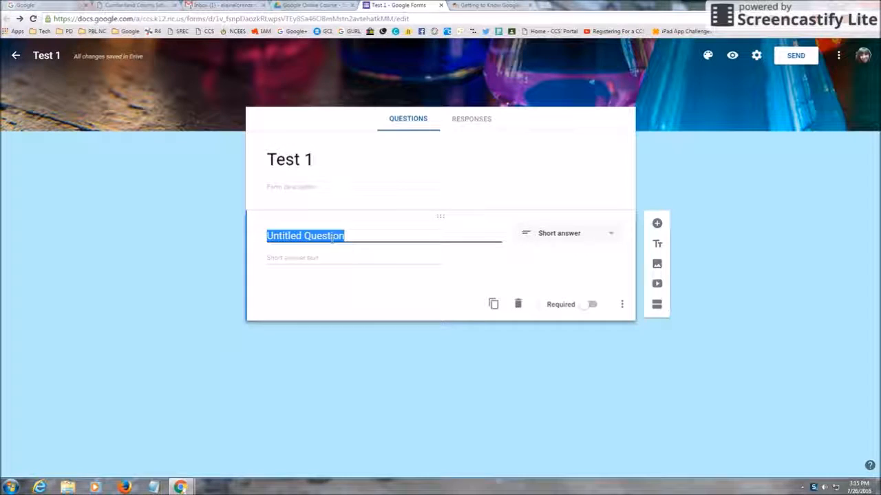
text(What is your f)
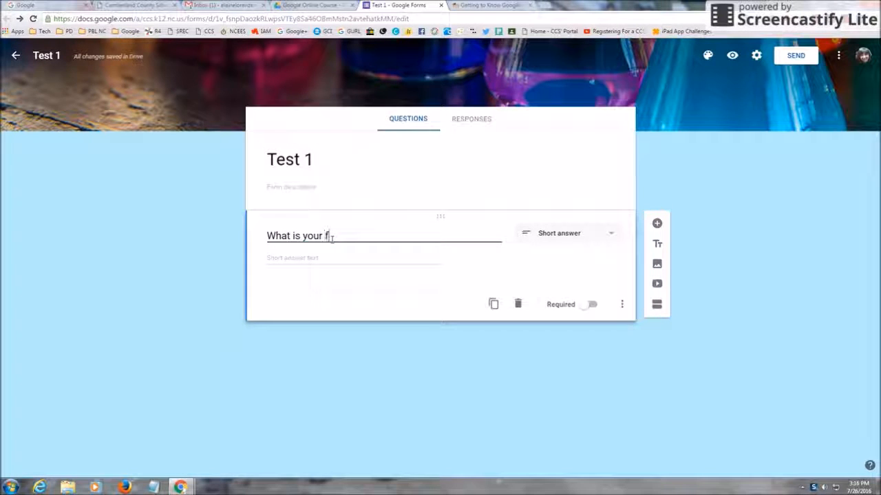
text(avori)
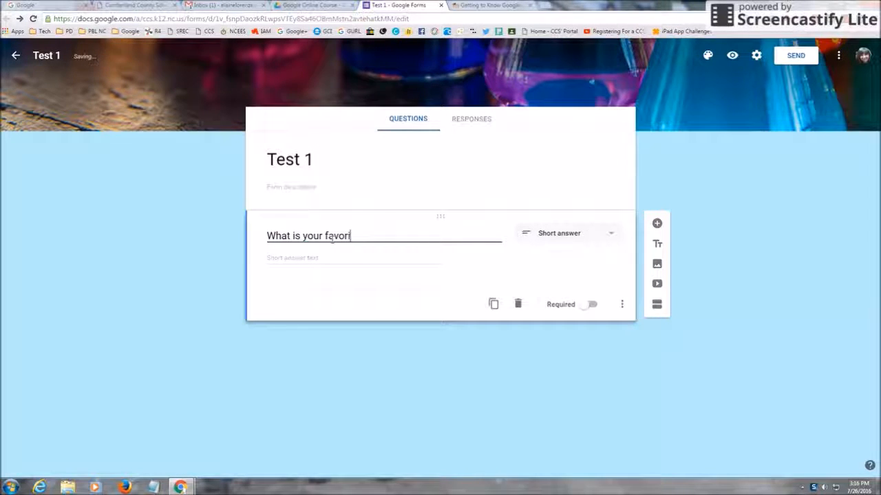
text(te color/)
key(BackSpace)
text(?)
click(617, 238)
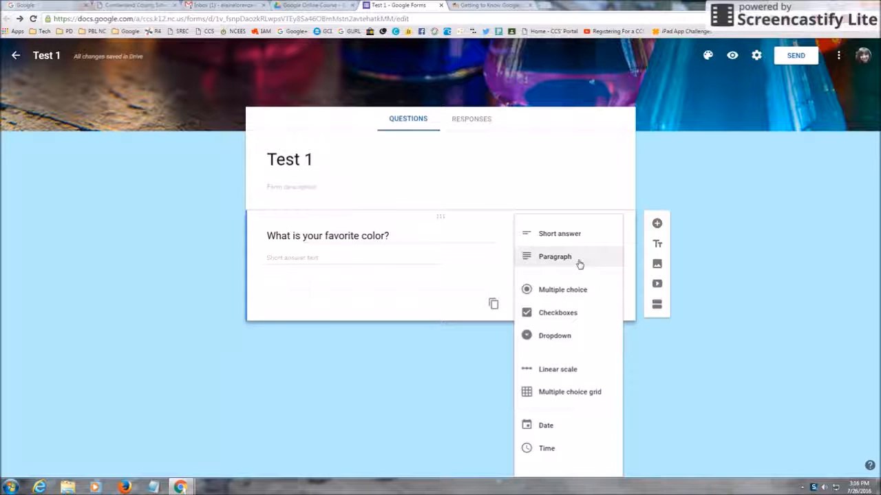
click(443, 275)
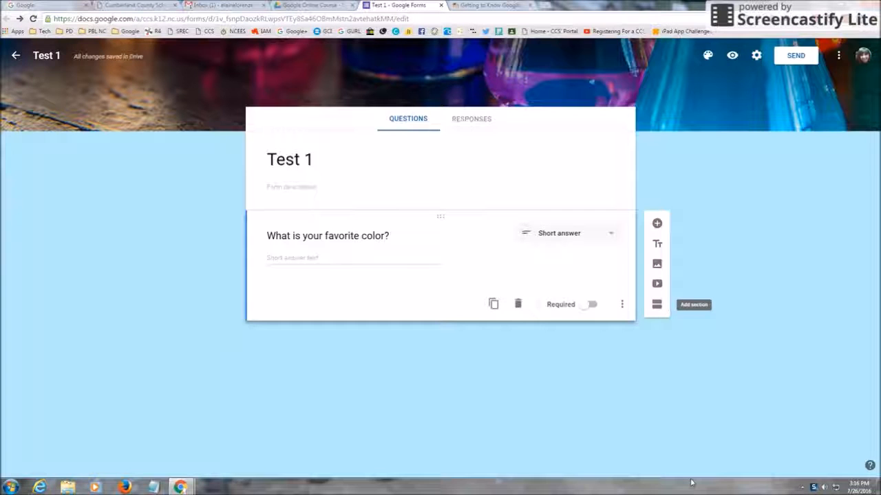
Add a linear scale question below the favorite color question and word it "Rate your job satisfaction"
click(657, 223)
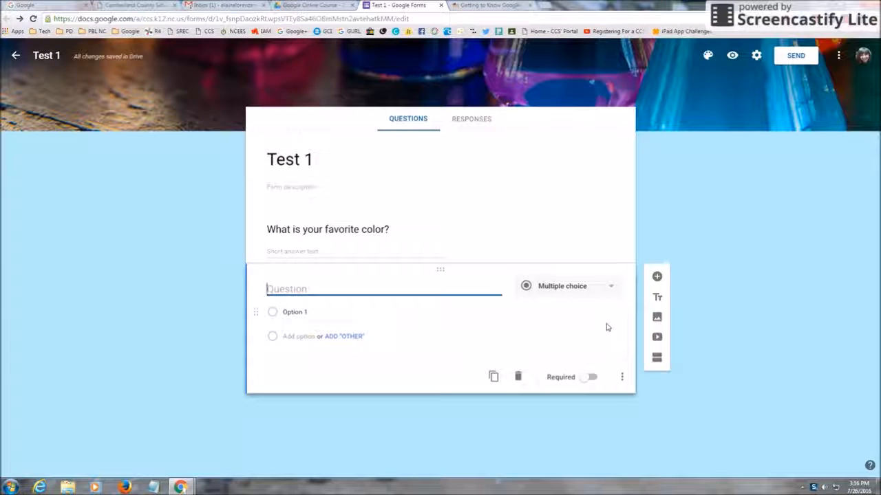
click(613, 292)
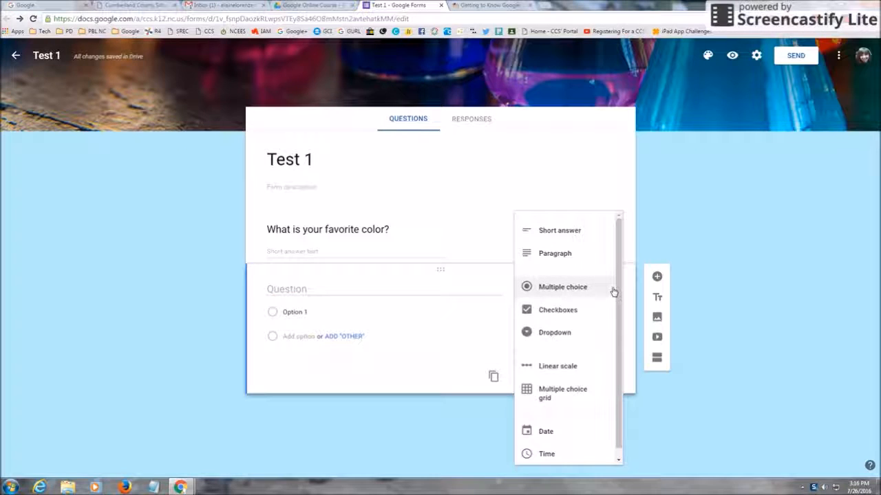
click(576, 368)
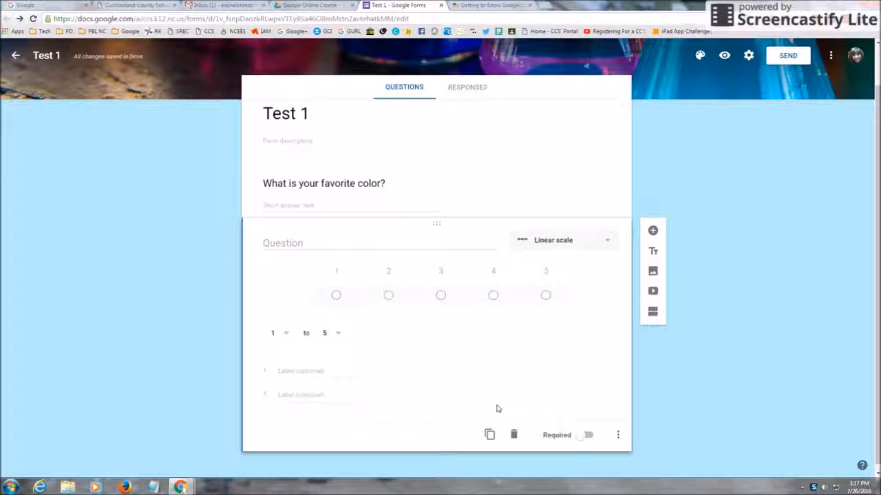
click(351, 243)
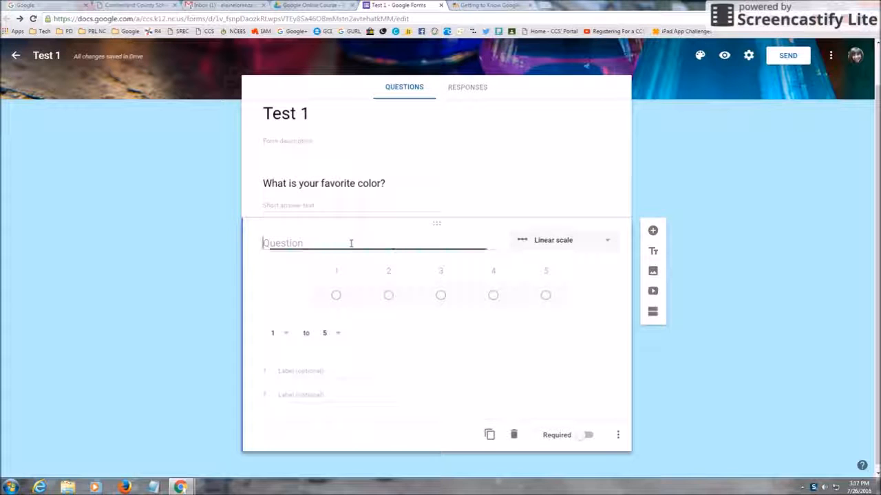
text(Rate your jobasatisfaction)
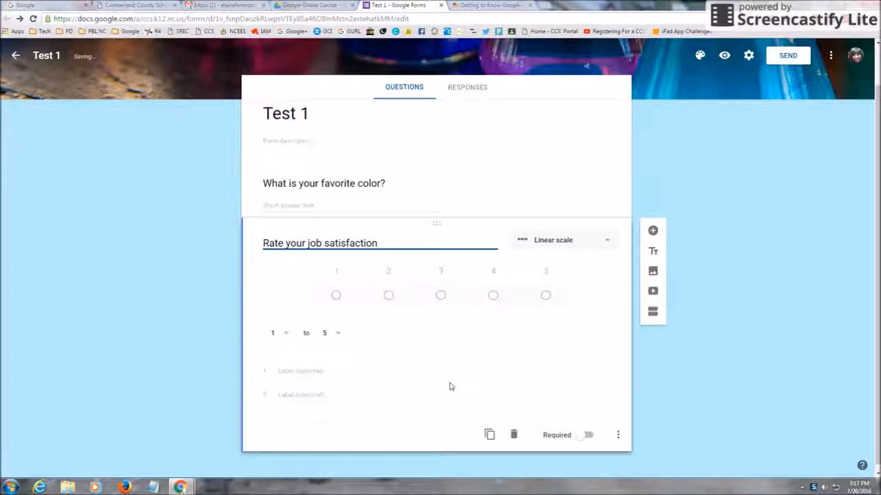
Extend the job satisfaction scale to 10 and label its low end "Low" and its high end "High"
click(336, 335)
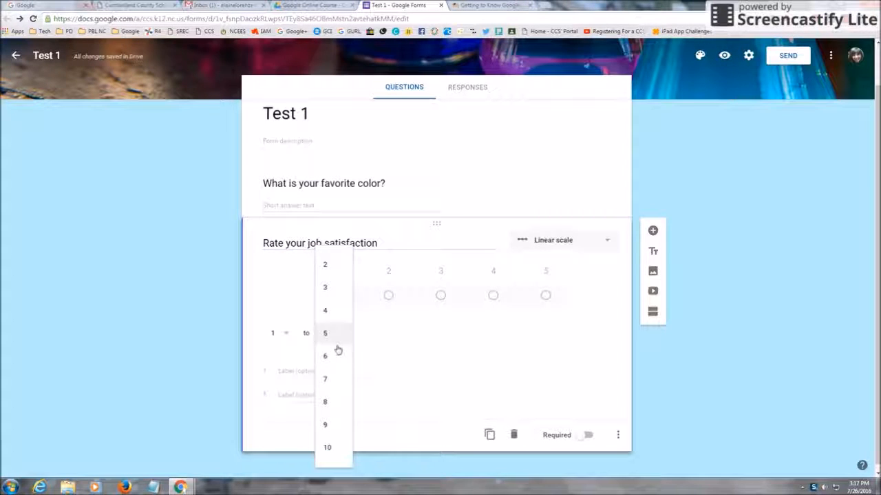
click(328, 448)
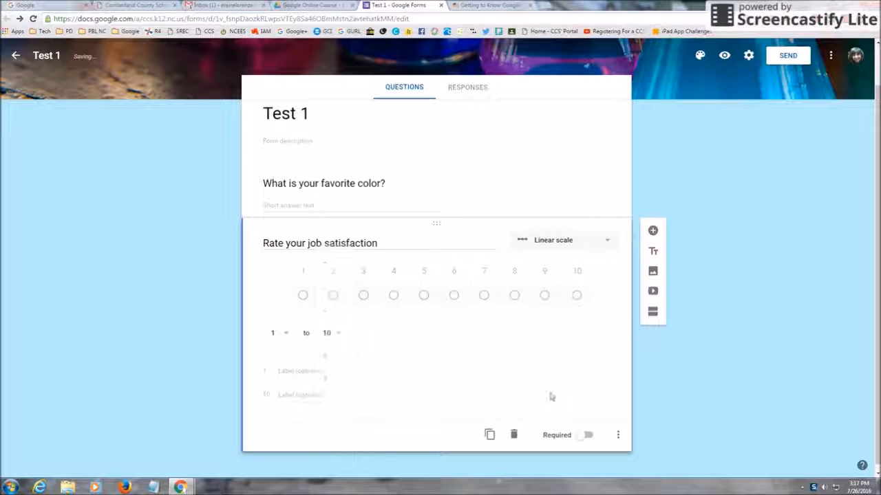
click(323, 373)
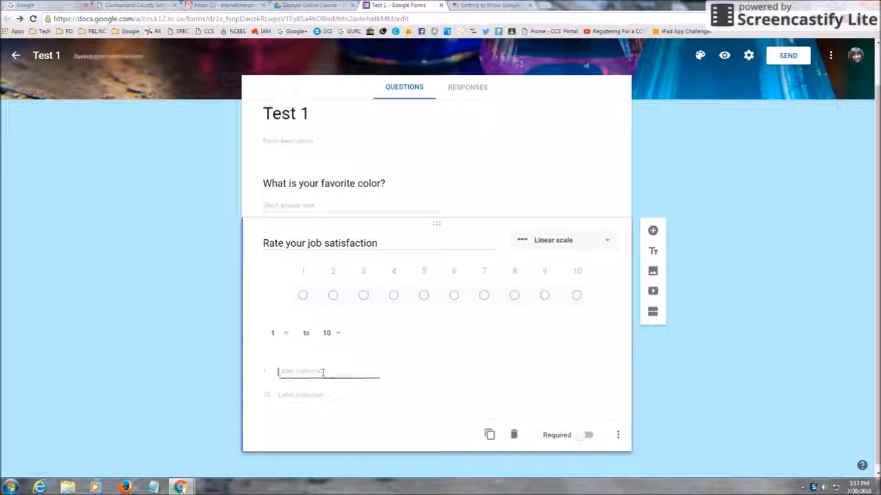
text(Low)
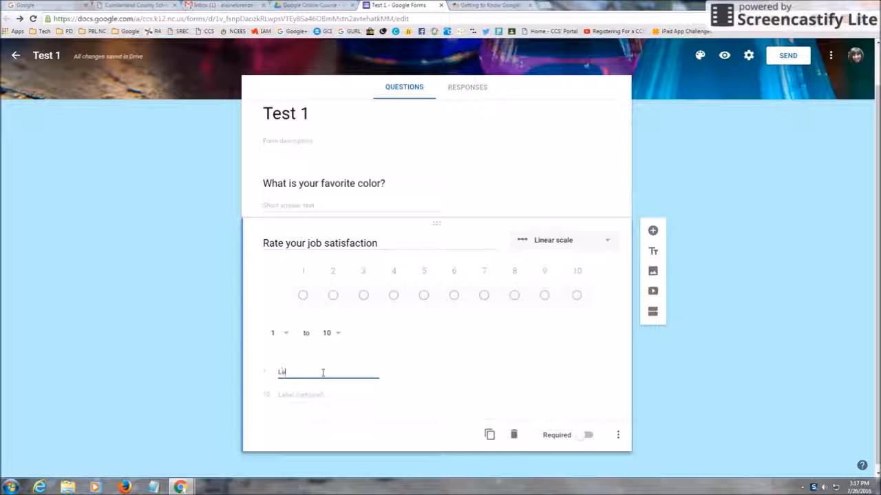
click(313, 394)
text(High)
click(465, 364)
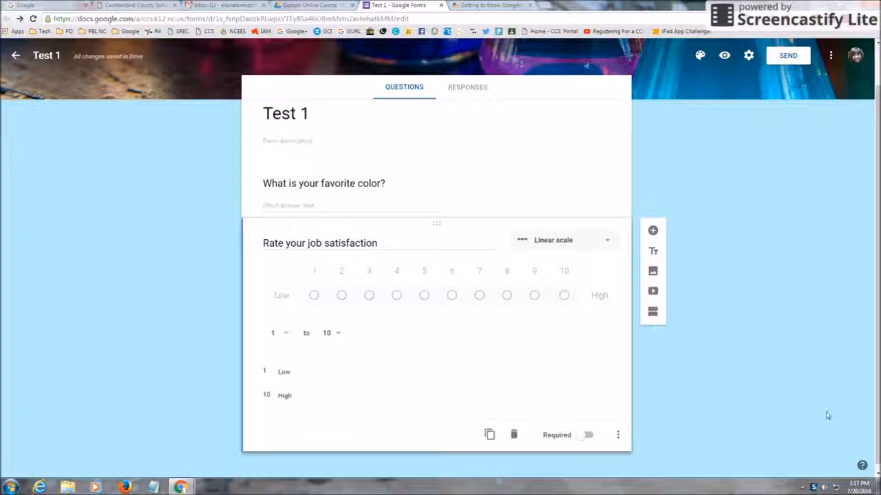
Preview the form, try a job satisfaction rating of 6, and return to editing without submitting the response
click(724, 58)
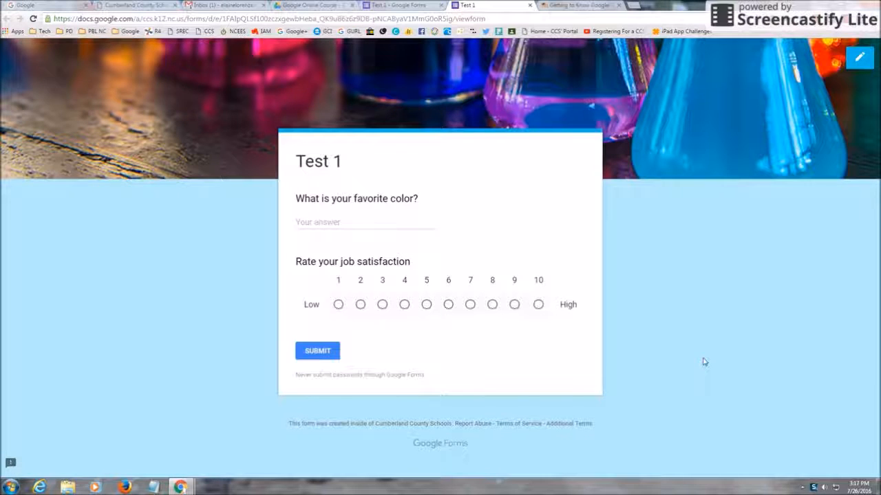
click(448, 305)
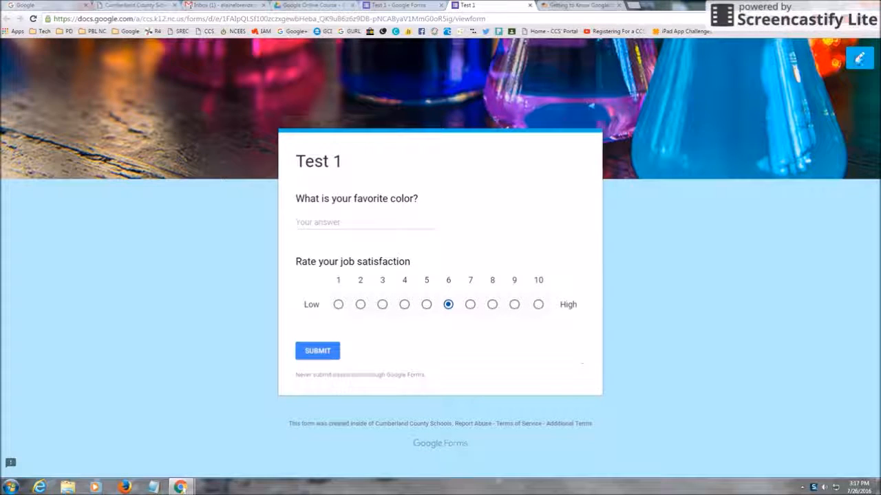
click(859, 61)
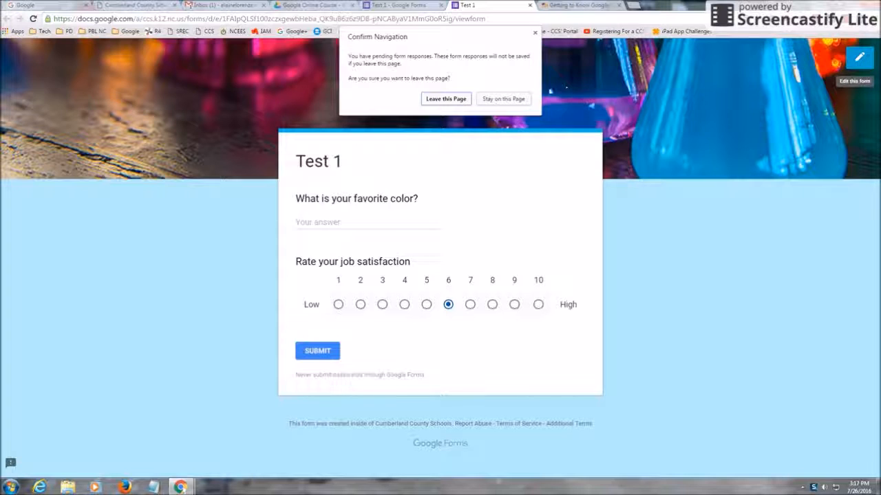
click(454, 99)
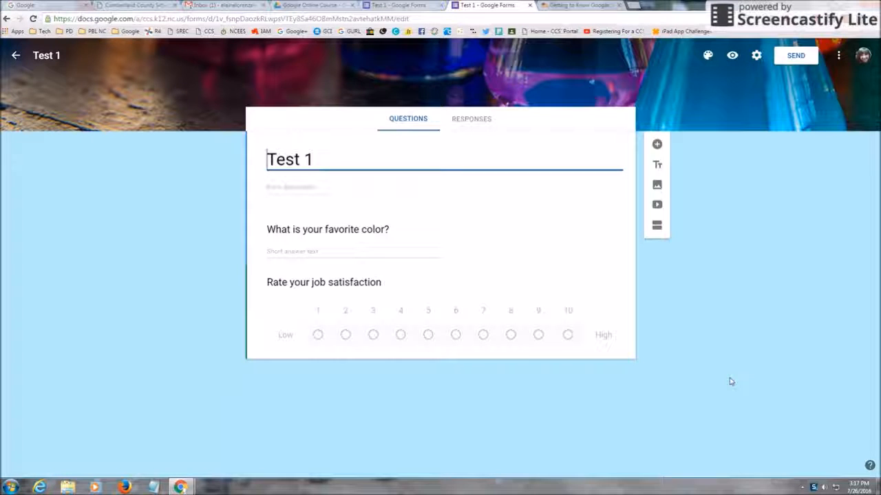
Add a new question and move it between the favorite color and job satisfaction questions
click(657, 144)
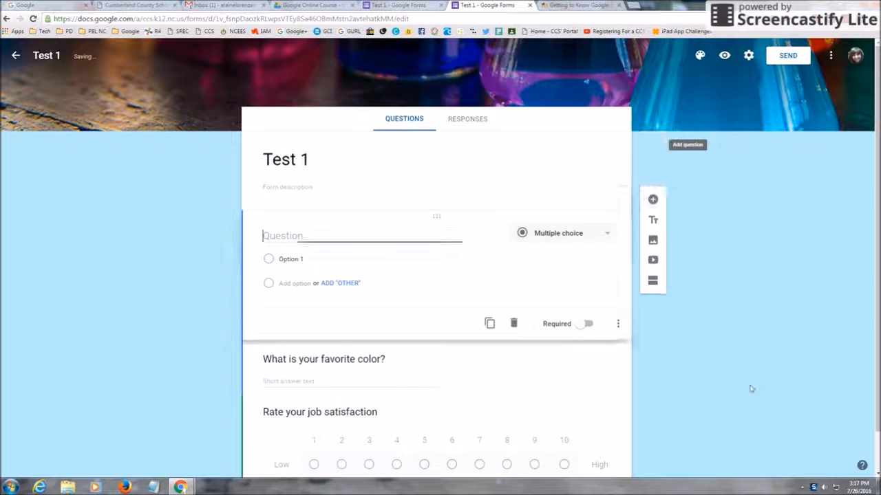
scroll(757, 369, down, 1)
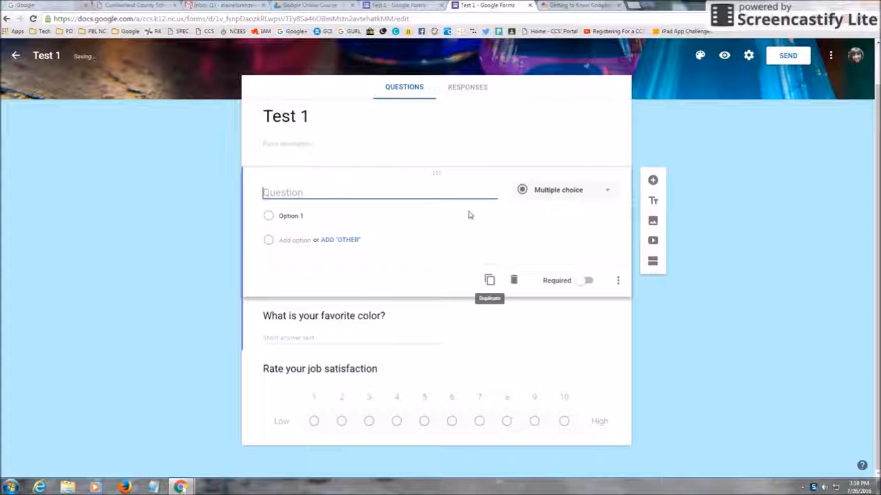
drag(458, 177, 445, 378)
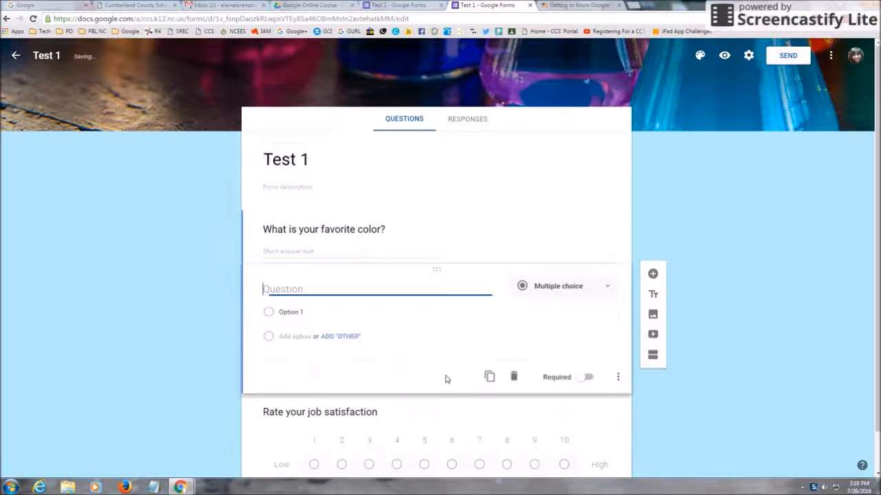
Change the new question to a multiple choice grid and word it "Please respond to the following statements"
scroll(735, 262, down, 1)
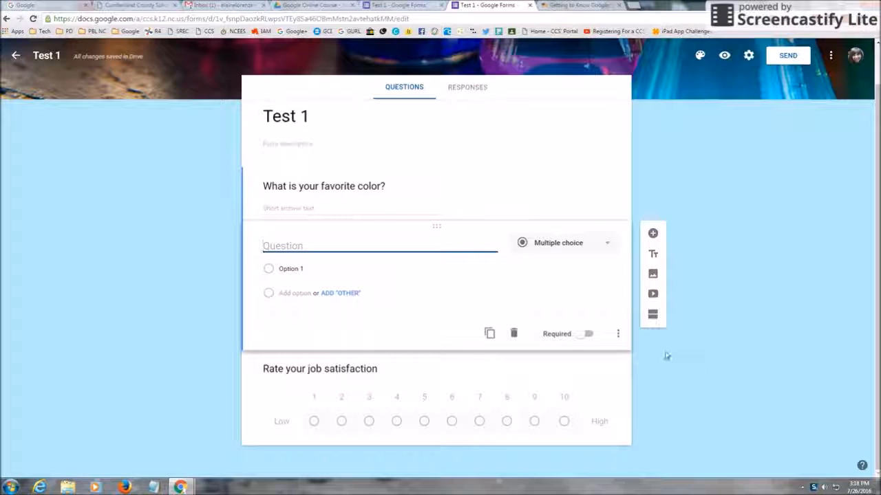
click(608, 248)
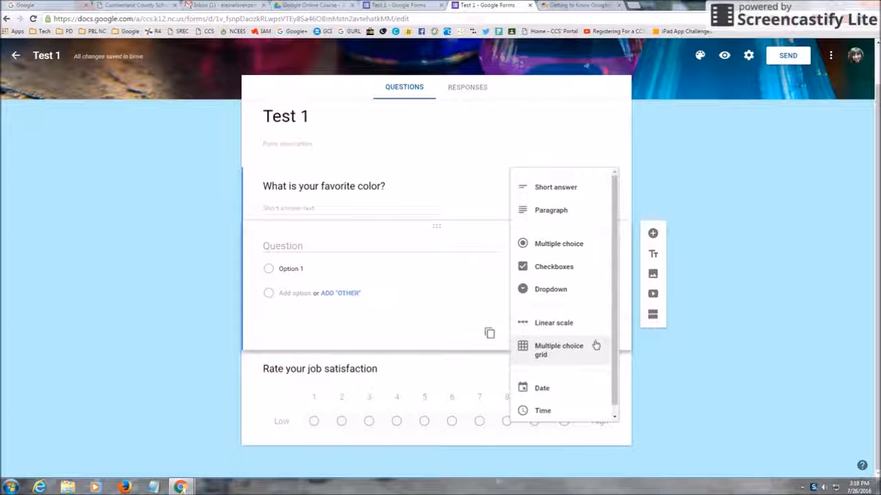
click(578, 352)
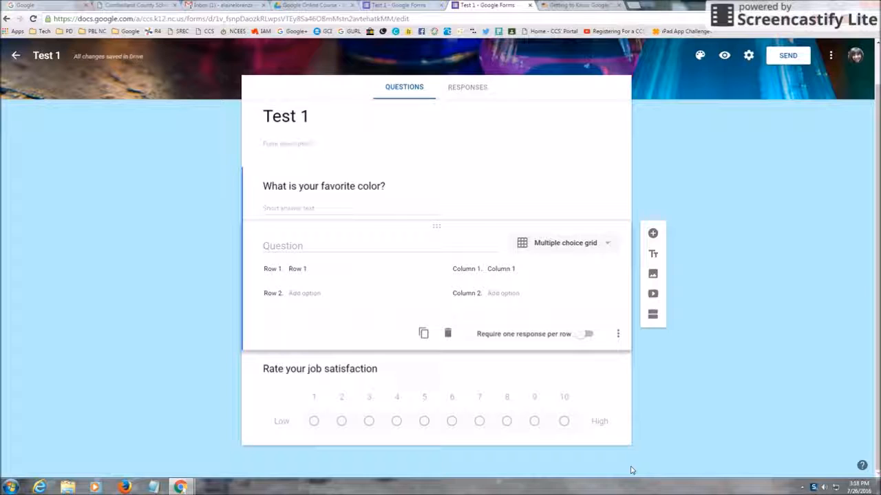
click(331, 246)
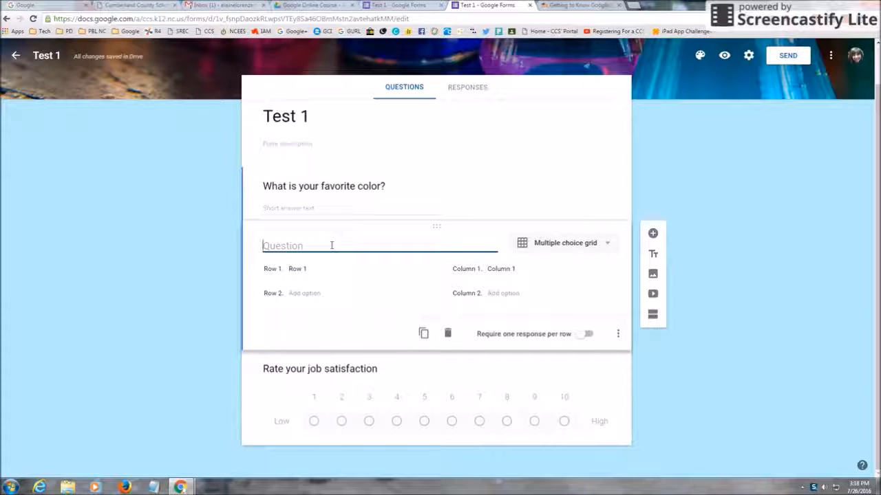
text(Please )
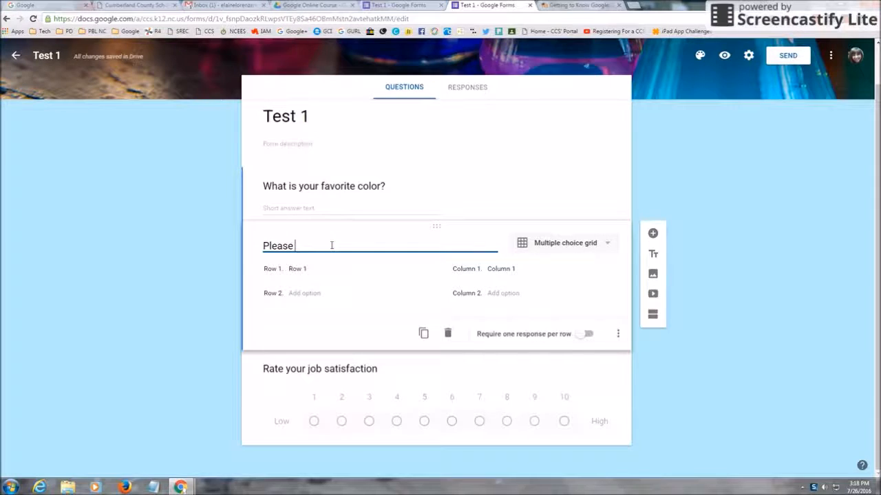
text(respond to the following statements)
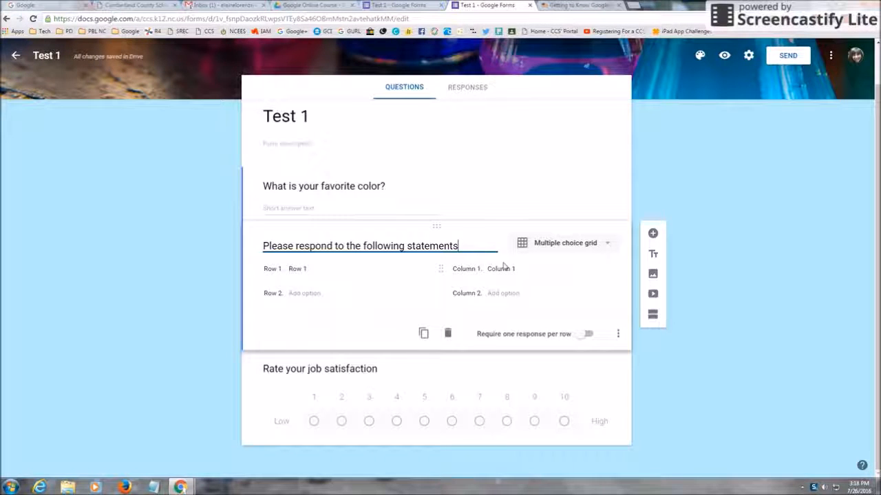
Name the grid's first two columns "Agree" and "Strongly Agree"
click(500, 268)
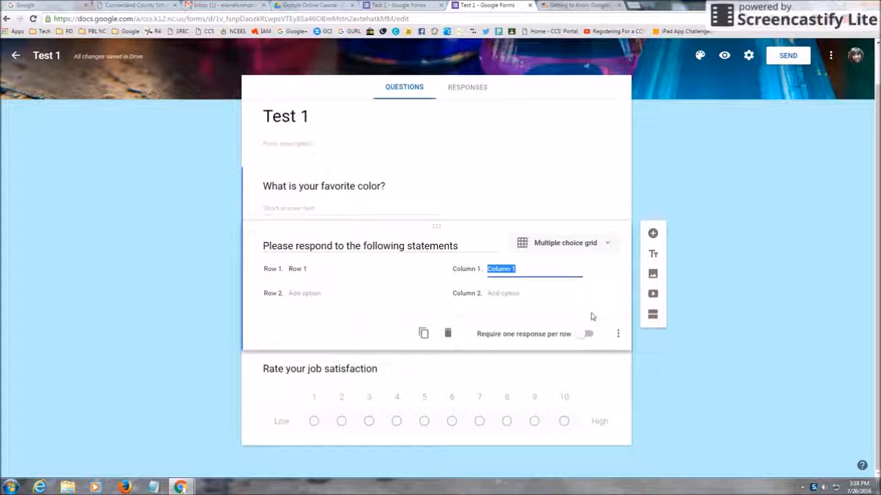
text(H)
text(gree)
click(534, 290)
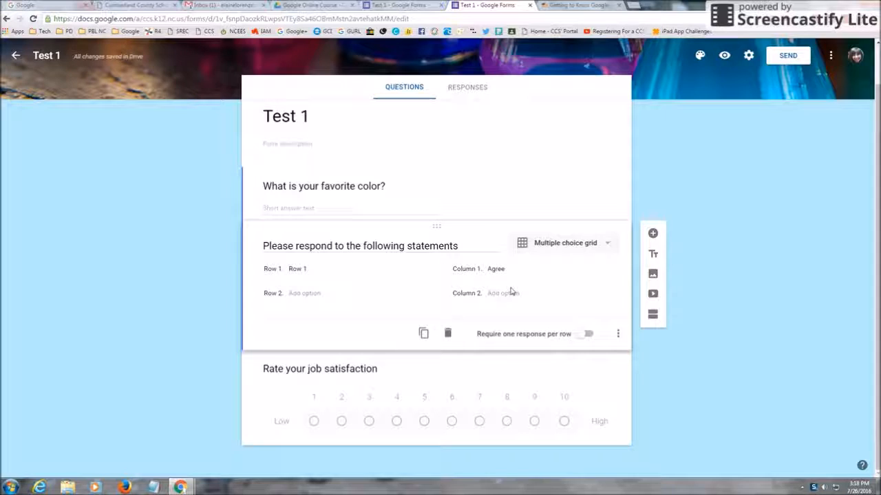
click(507, 296)
text(STr)
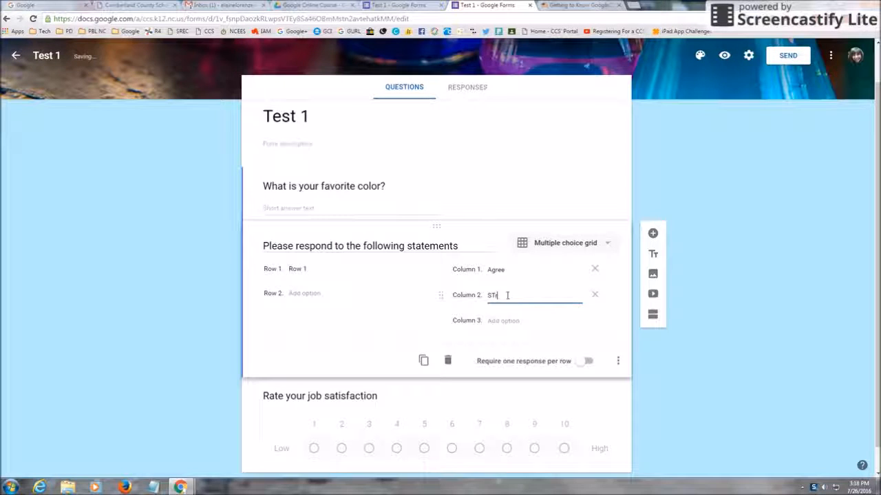
key(BackSpace)
key(BackSpace)
key(BackSpace)
text(trongly)
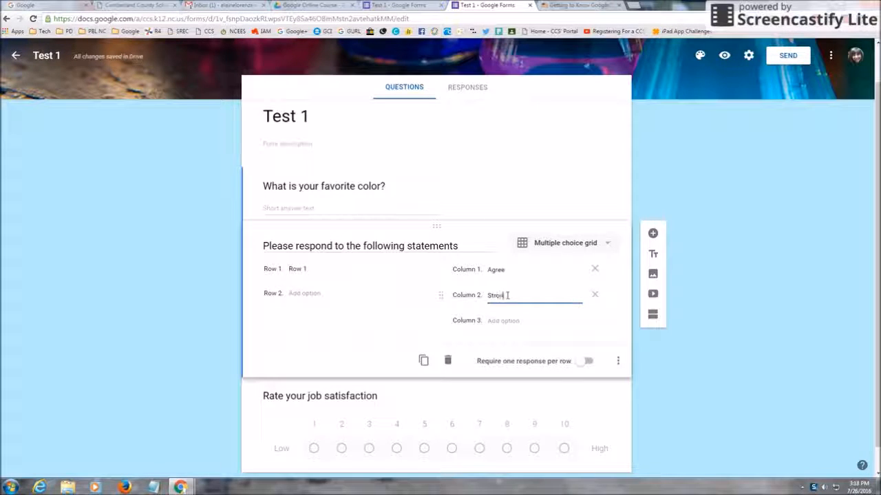
text( Agree)
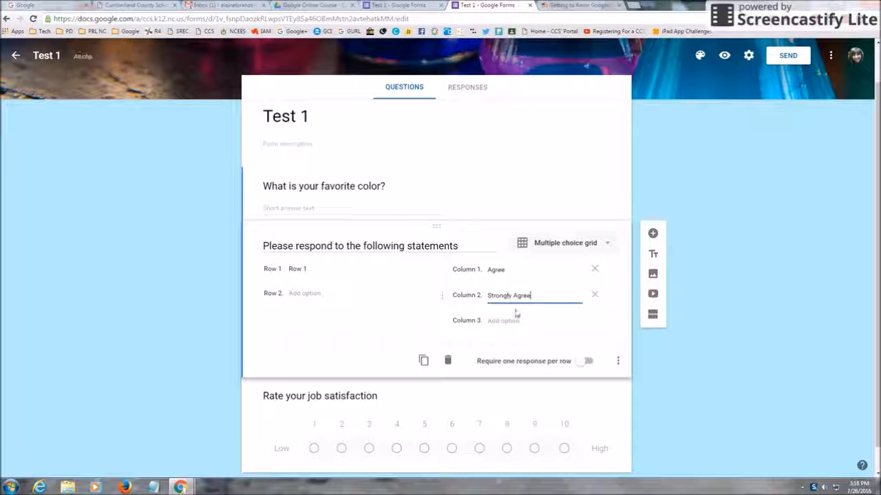
Add "Disagree" and "Strongly Disagree" as the grid's third and fourth columns
click(524, 323)
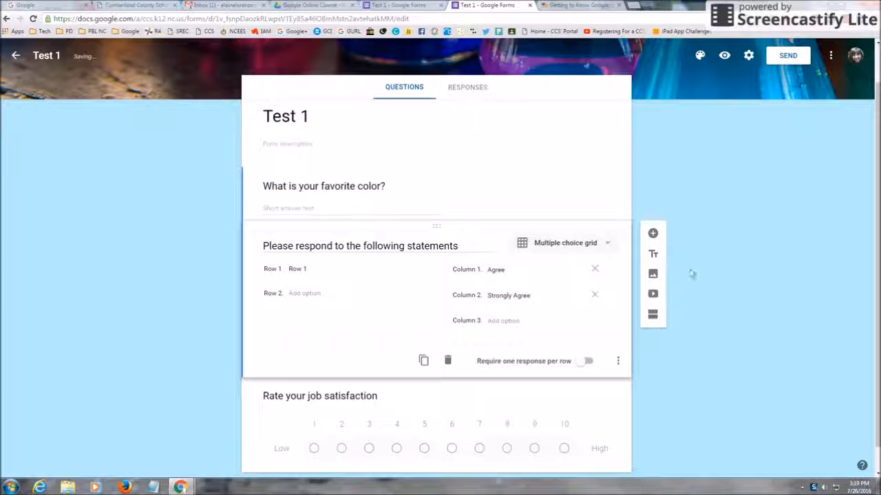
click(514, 322)
text(Disagree)
scroll(509, 316, down, 1)
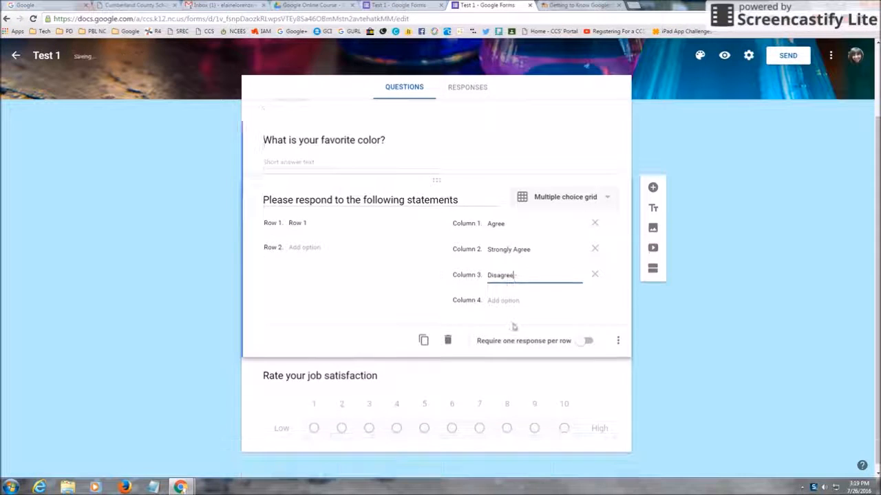
click(501, 305)
text(Str)
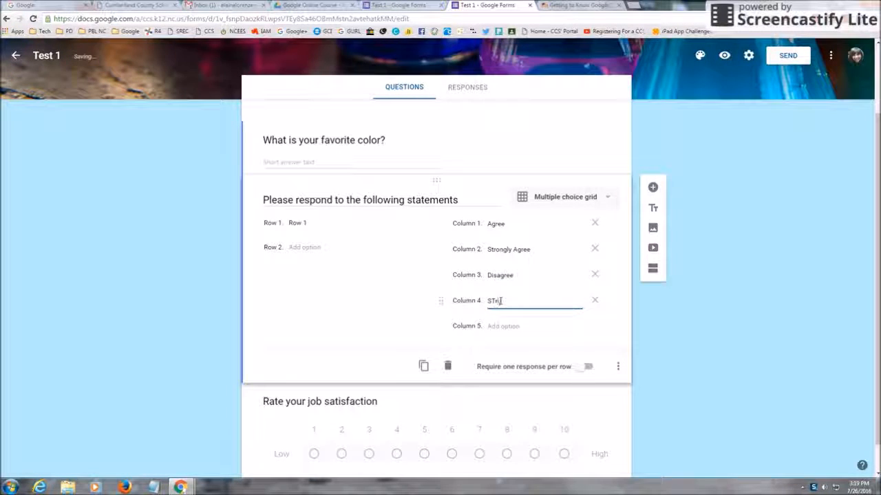
text(ongly )
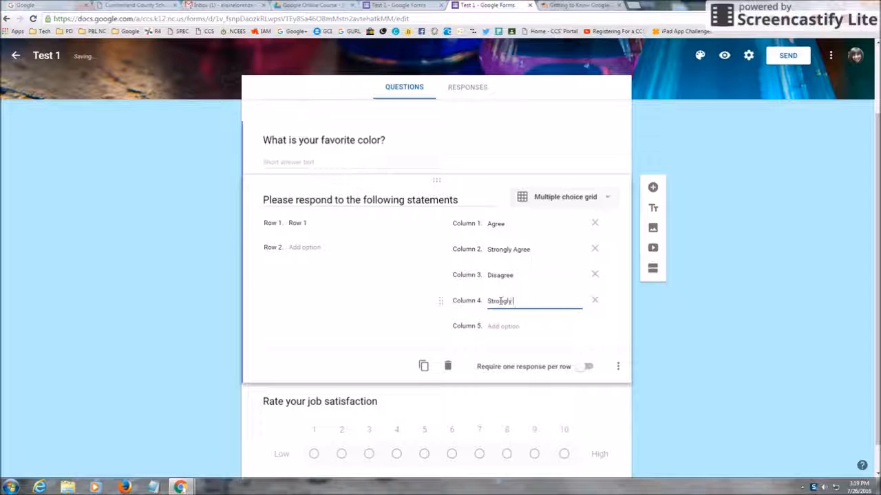
text(Disagree)
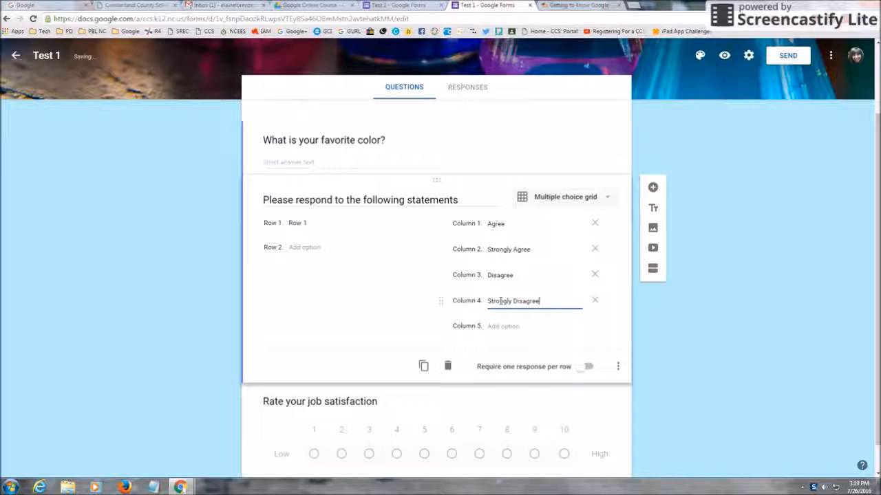
Set the grid's first row statement to "Google rocks"
click(313, 221)
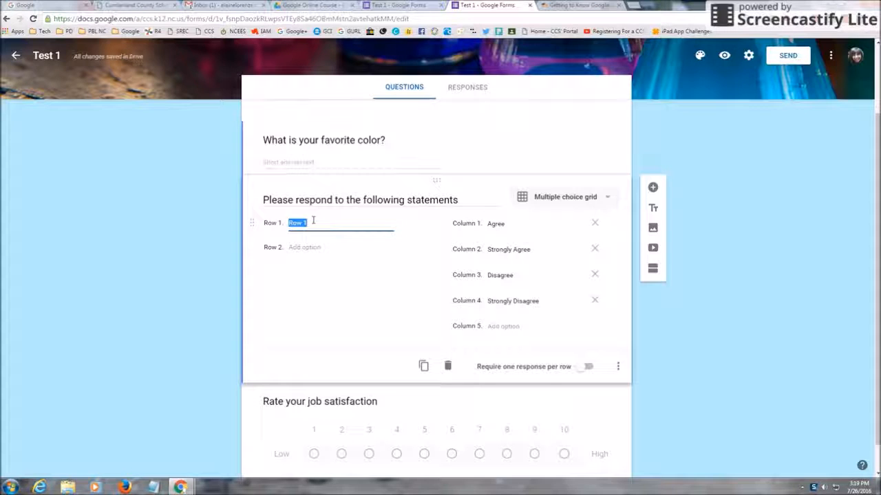
text(Google rocks)
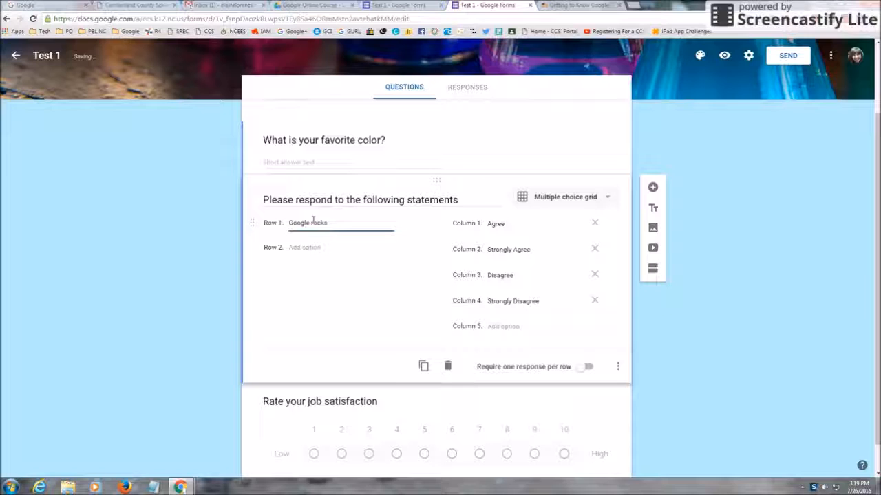
Complete the grid's first row statement as "Google rocks!" and add "Educators should get paid more!" as the second row
text(!)
click(306, 248)
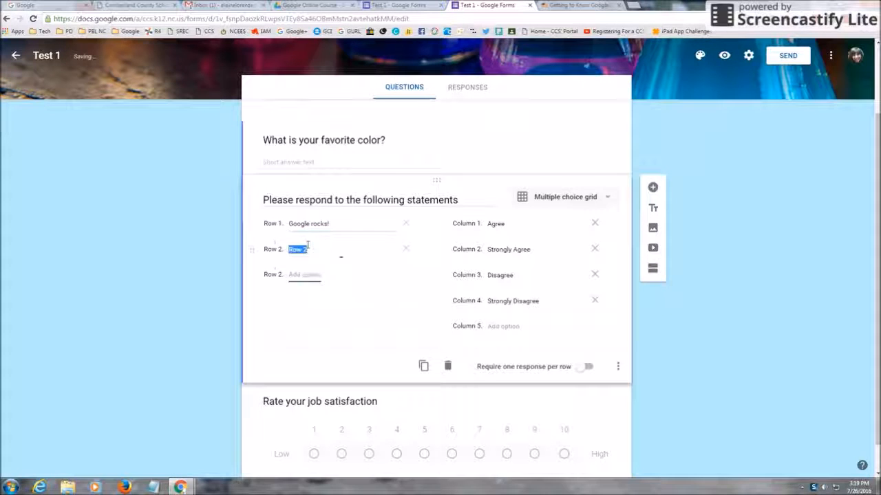
text(Educato)
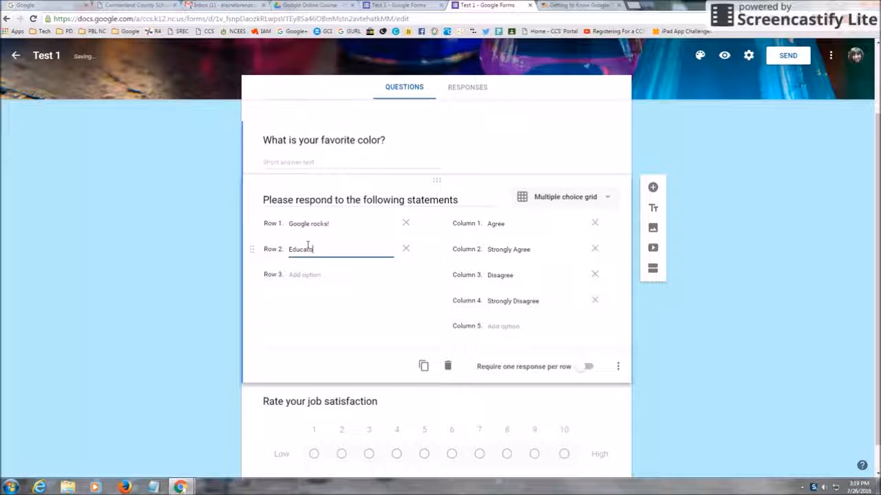
text(rs should)
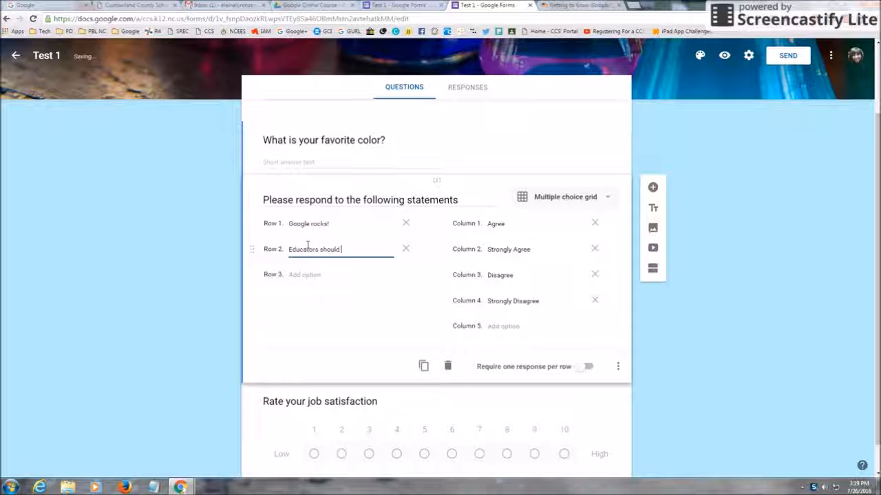
text( get paid more!)
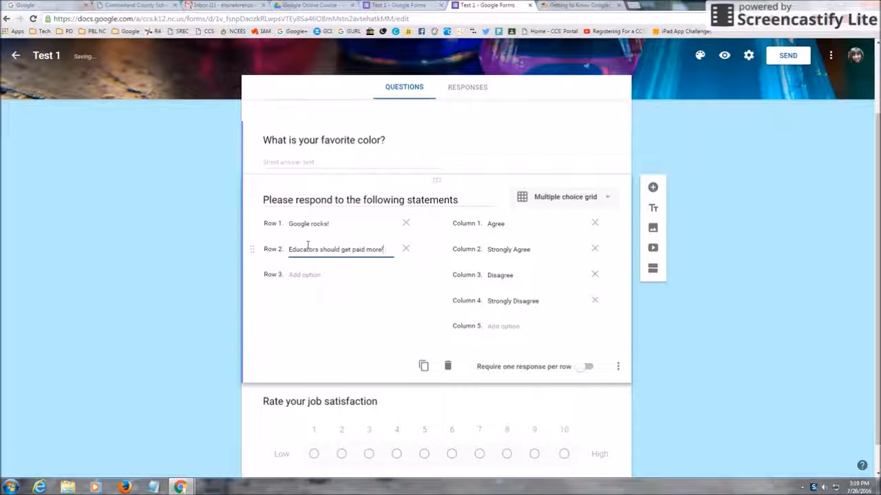
Preview the form, test the grid with Agree for "Google rocks!" and Disagree for "Educators should get paid more!", and return to editing
click(724, 55)
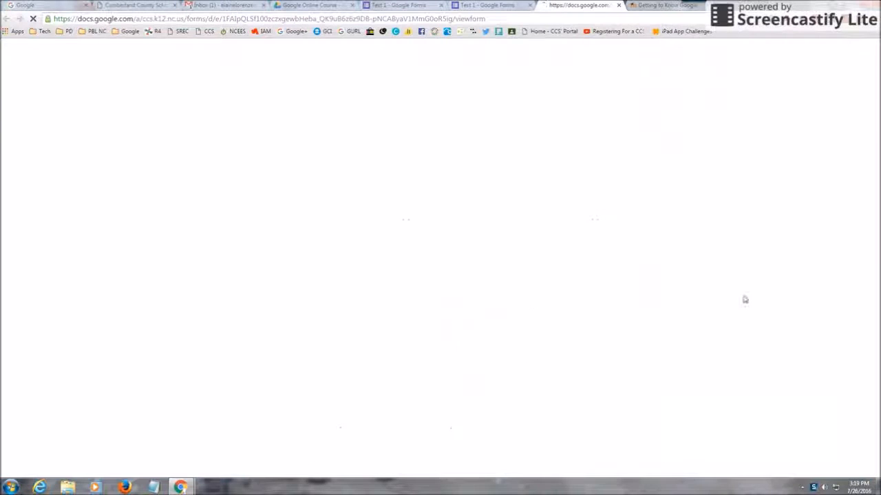
scroll(701, 335, down, 2)
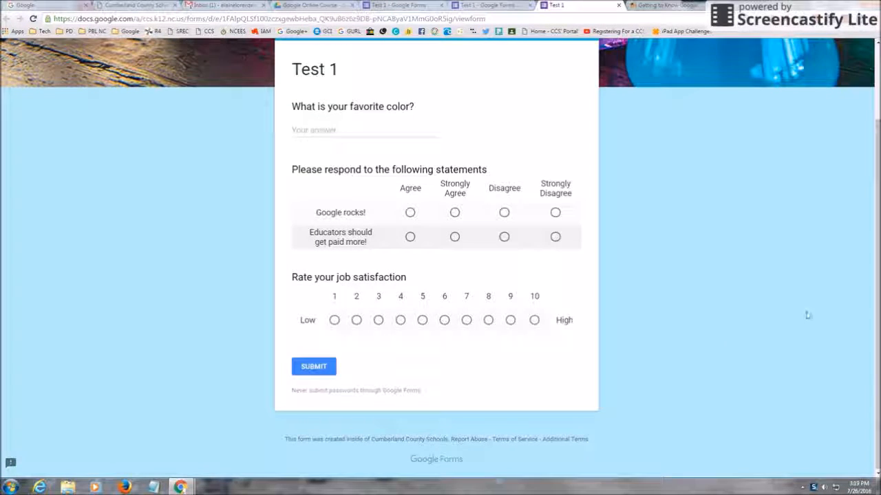
click(410, 214)
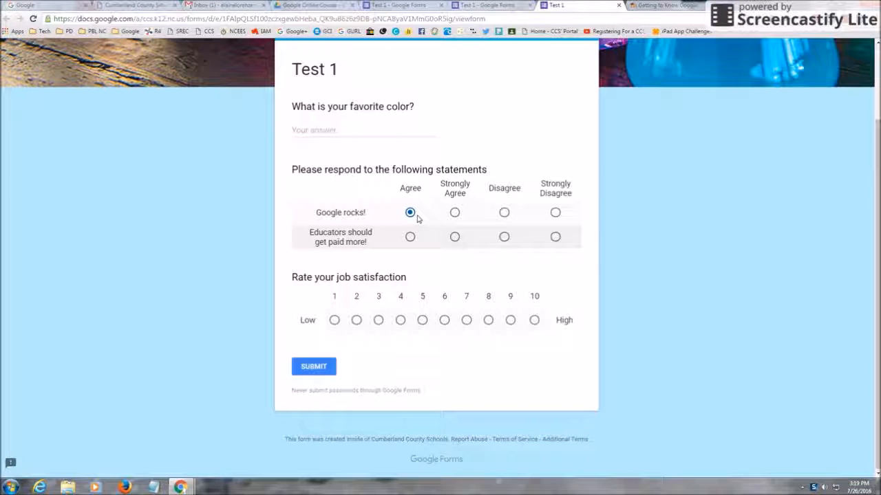
click(506, 237)
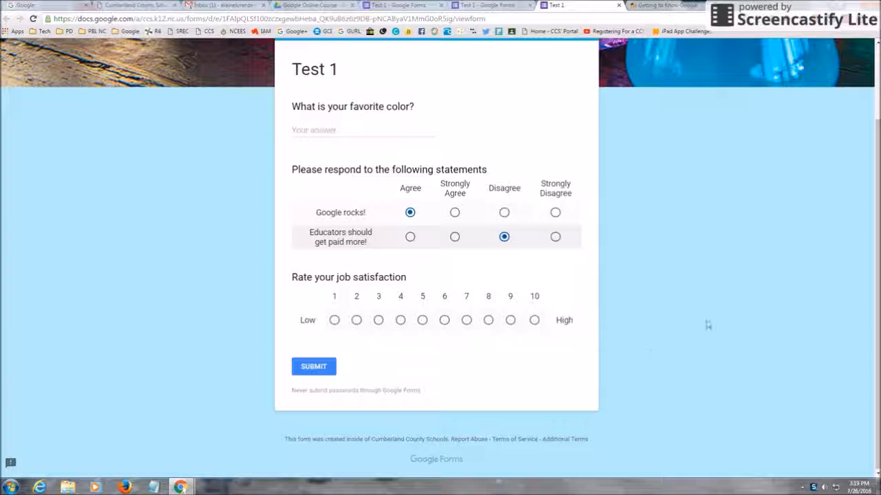
scroll(709, 311, up, 2)
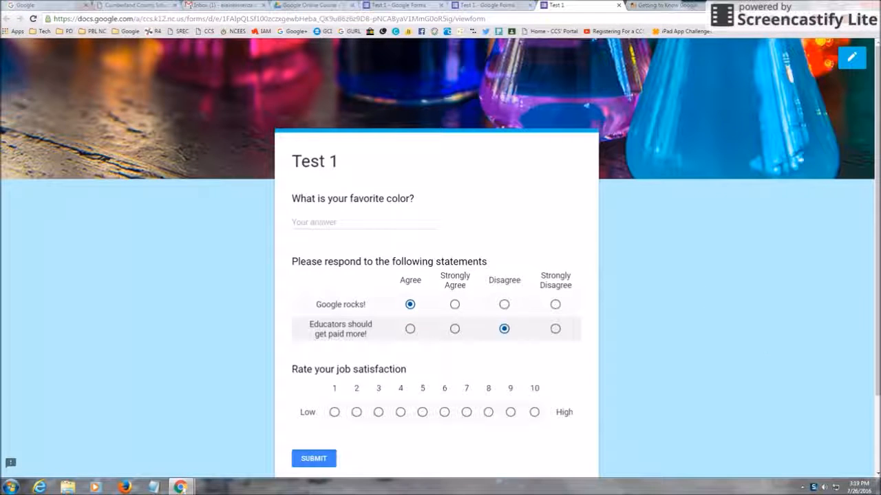
click(852, 58)
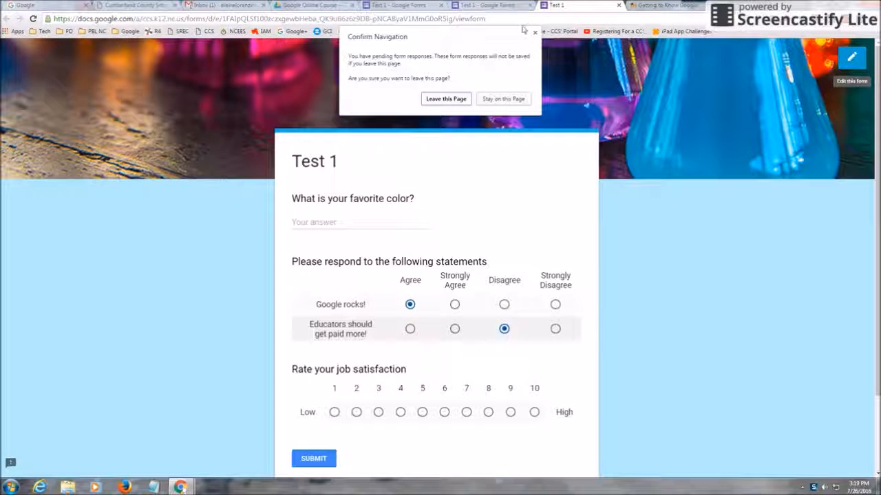
click(456, 100)
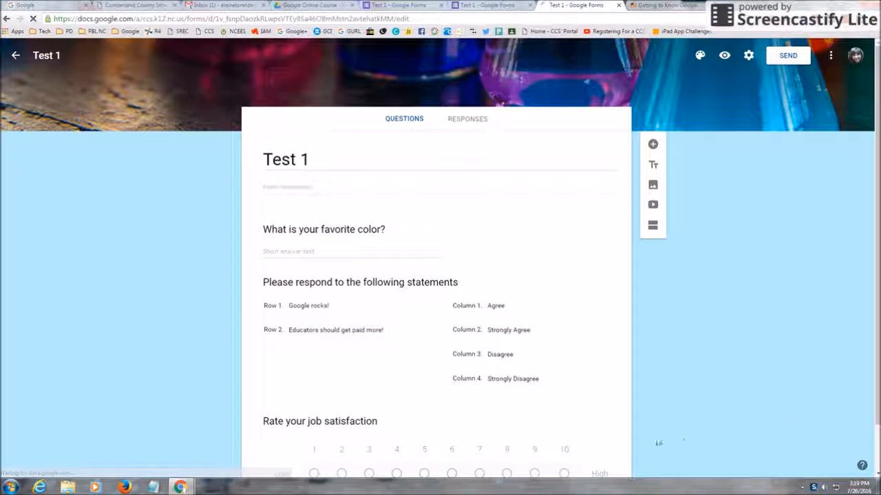
Show the form's shareable link with a shortened URL in the sending options, and cancel out of them
scroll(742, 267, down, 2)
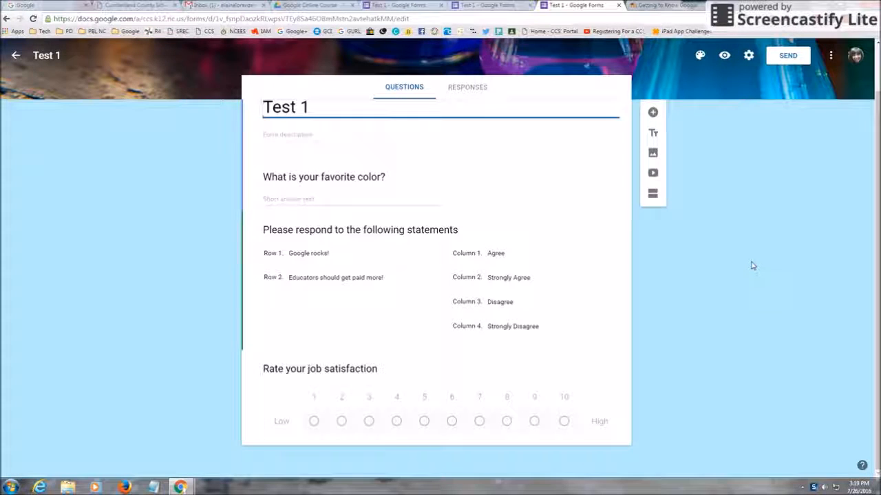
click(788, 59)
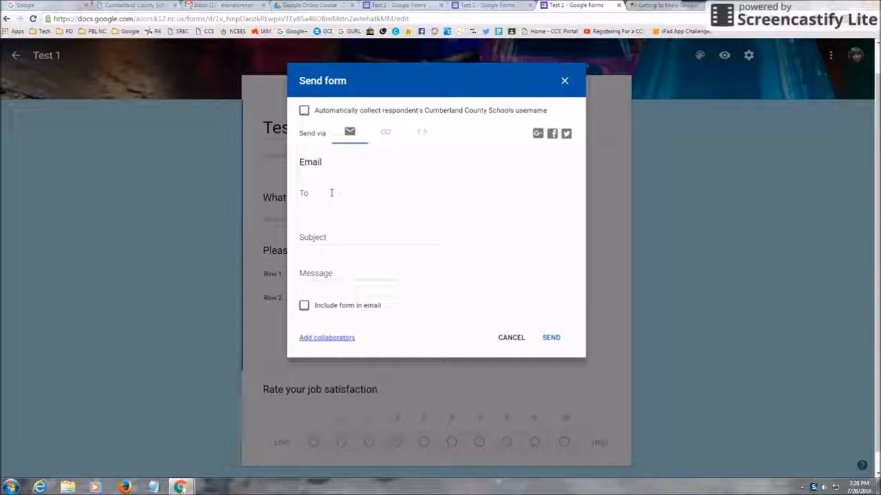
click(386, 134)
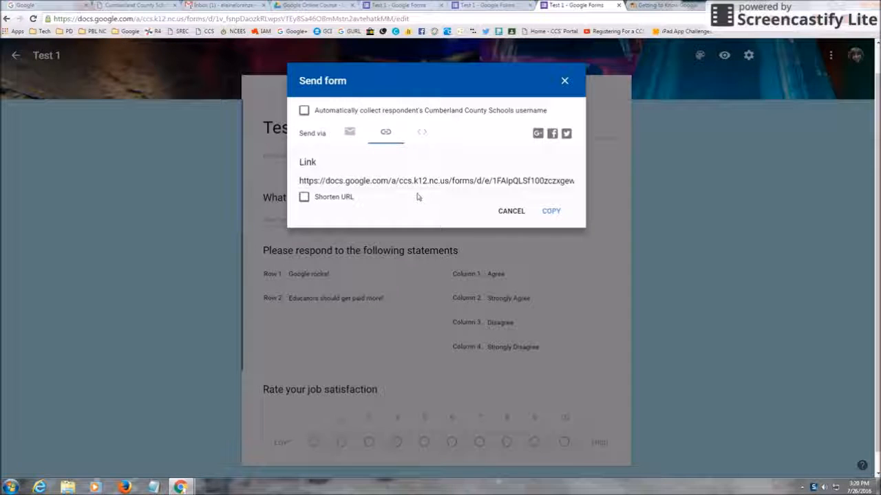
click(304, 197)
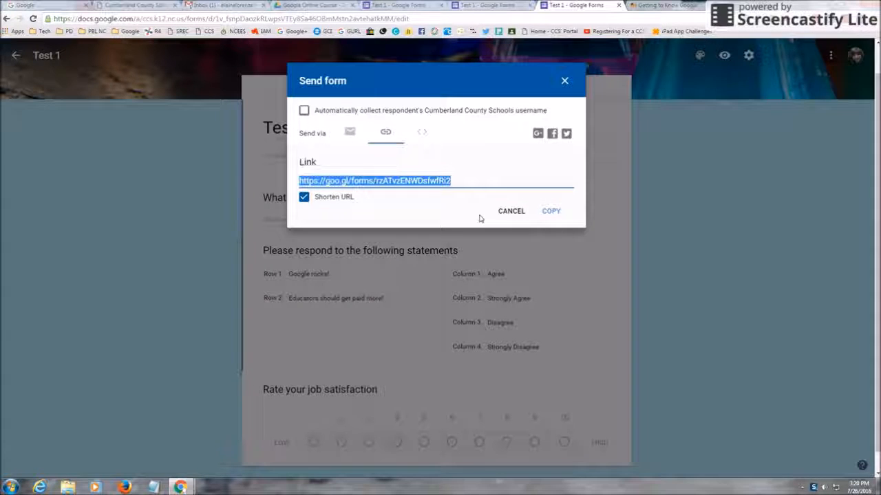
click(507, 210)
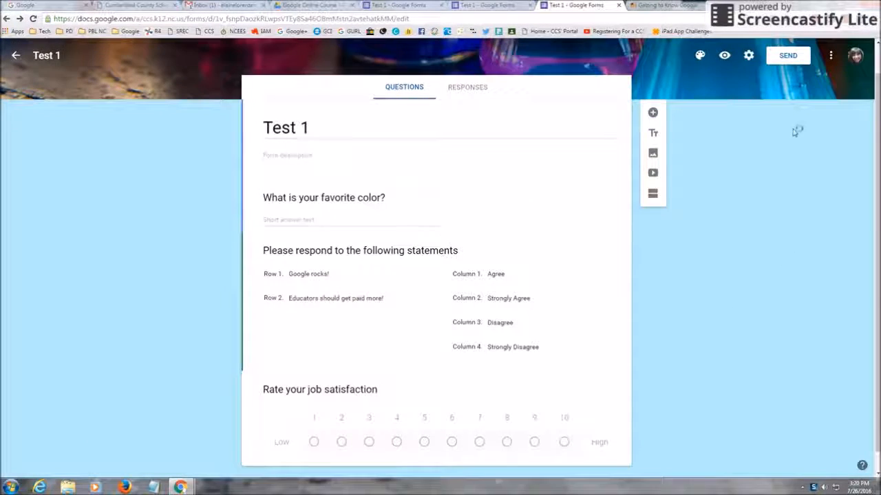
Set up sending the form by email and fill in the suggested recipient's email address
click(778, 59)
click(342, 194)
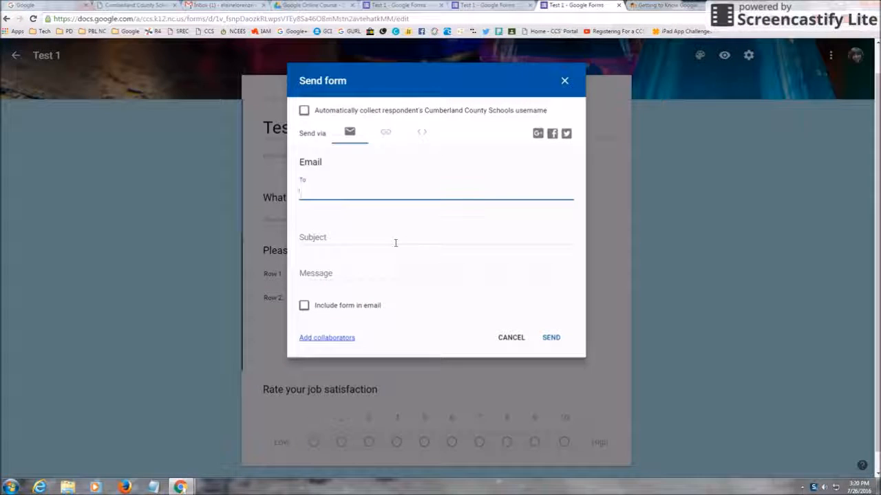
text(e)
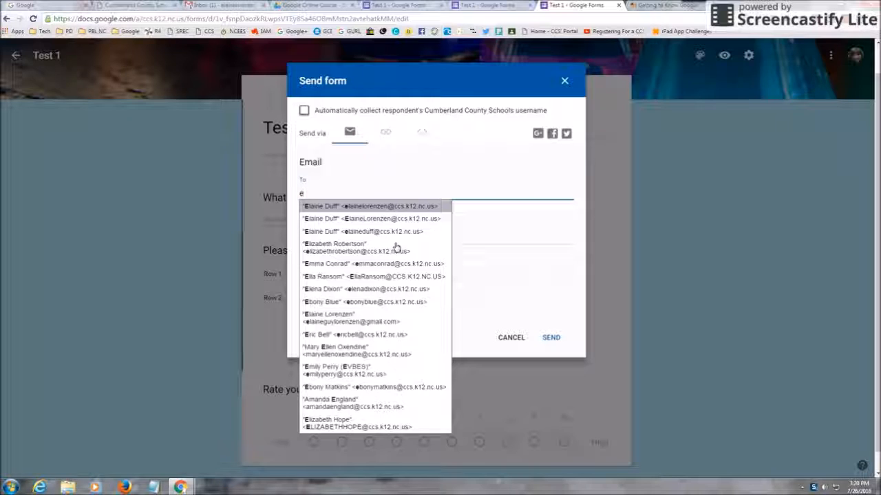
click(393, 207)
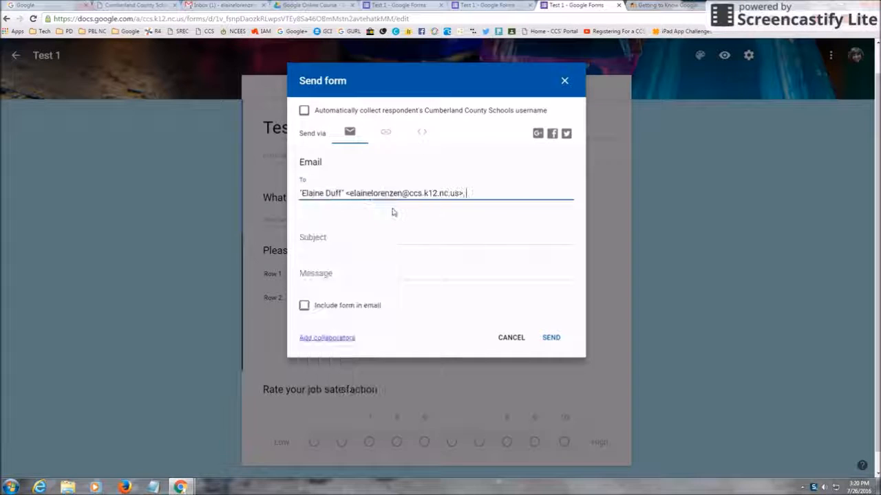
Give the email the subject "Form" and the message "Please fill this out", and send it
click(380, 237)
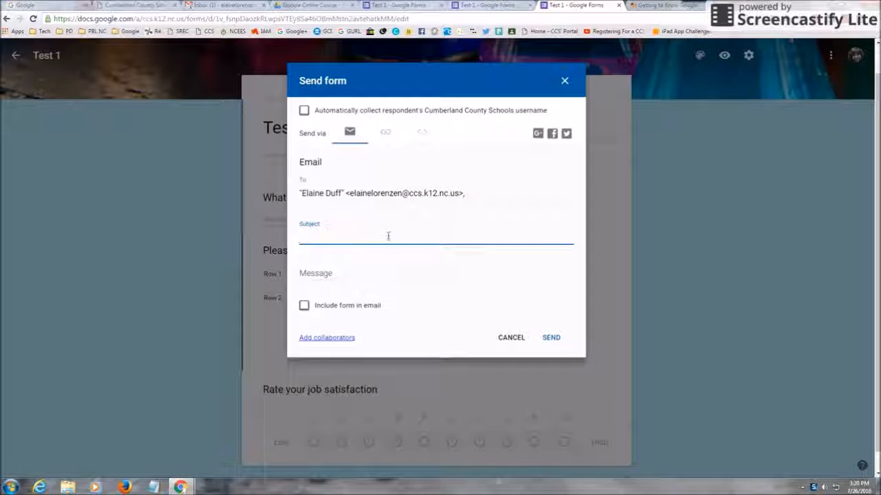
text(Form)
click(356, 273)
text(Please)
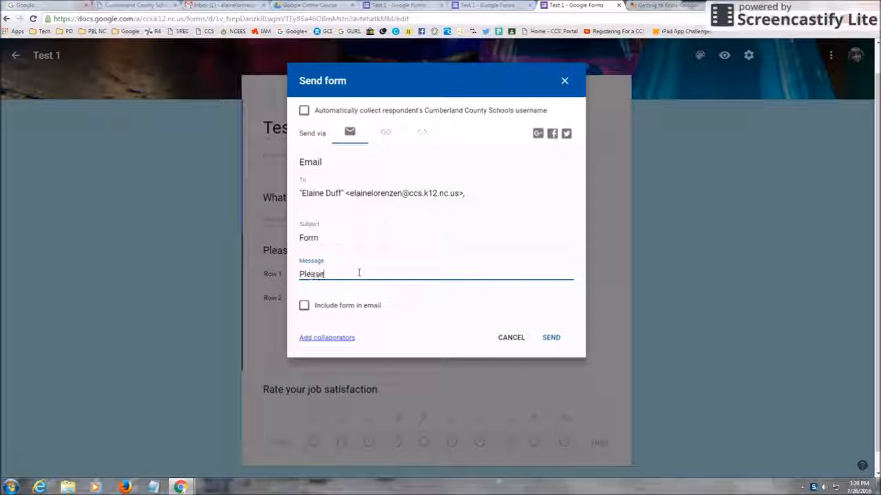
text( fill this out)
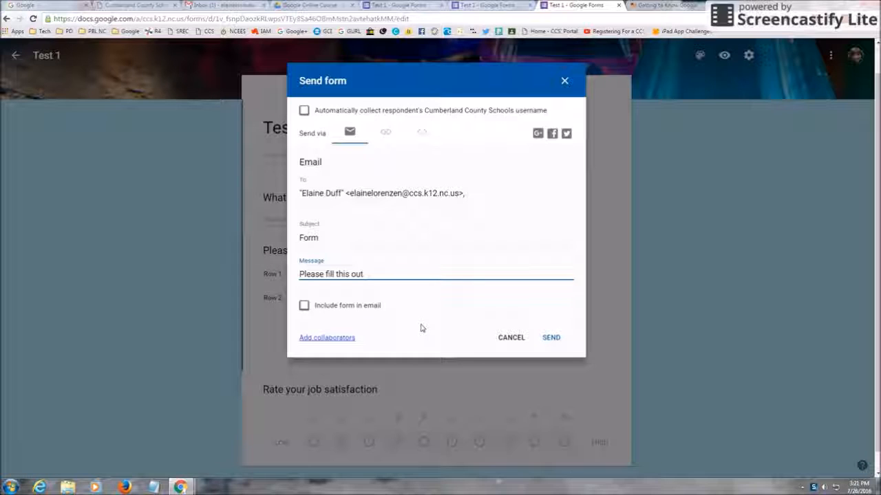
click(551, 338)
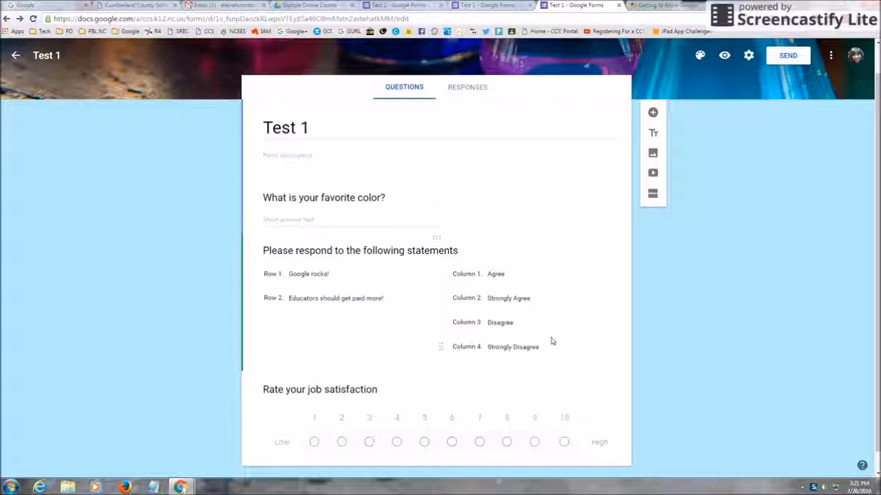